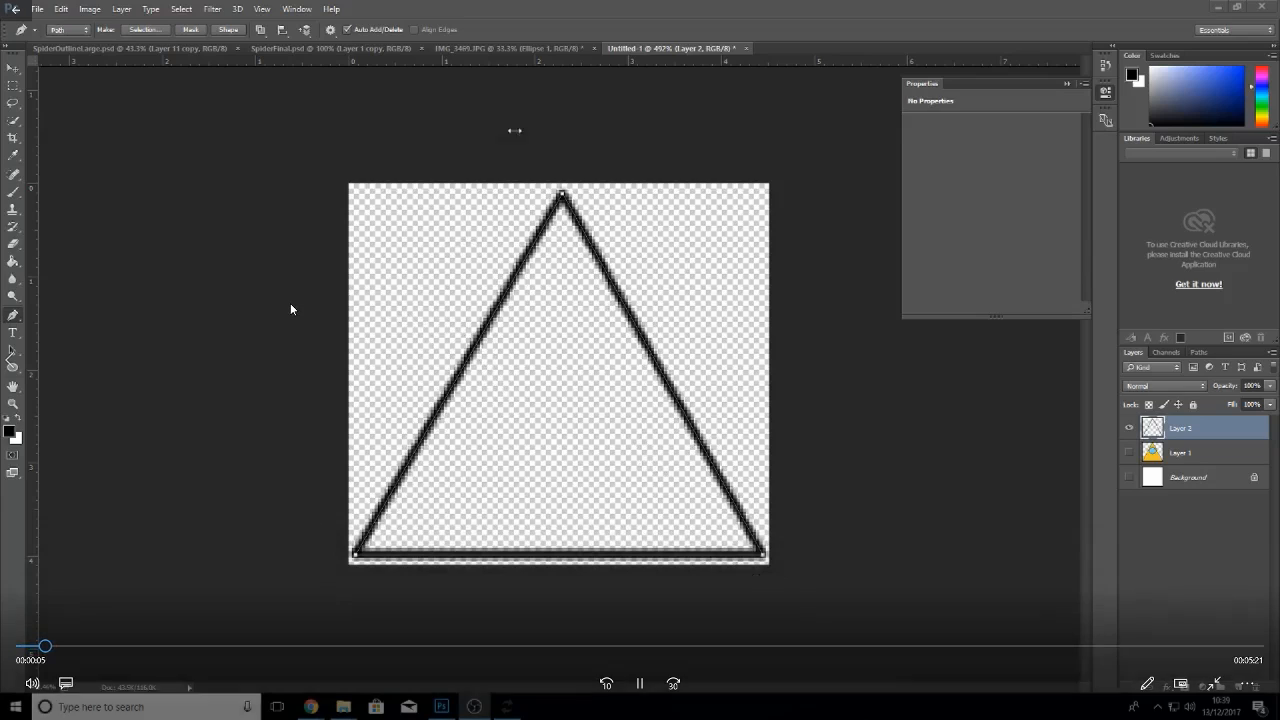
# - Compare the triangle outline with the reference drawing on Layer 1 by briefly showing that layer
pyautogui.click(1131, 455)
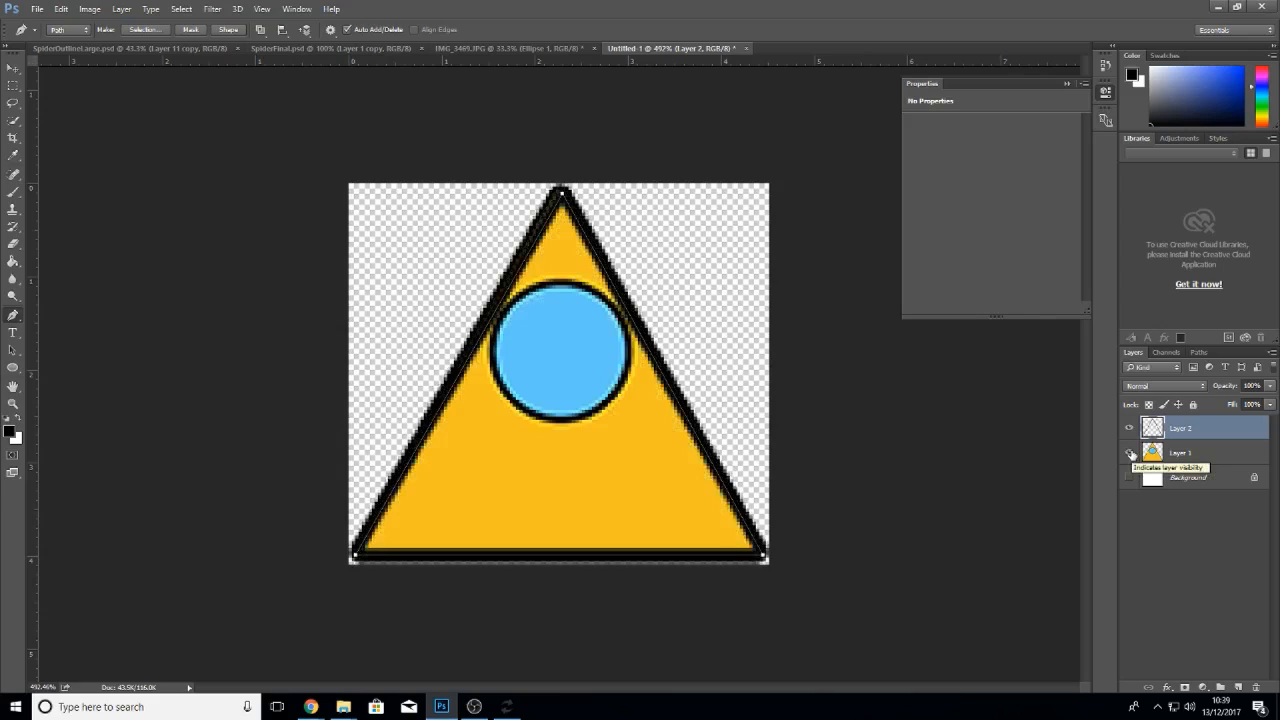
pyautogui.click(1131, 455)
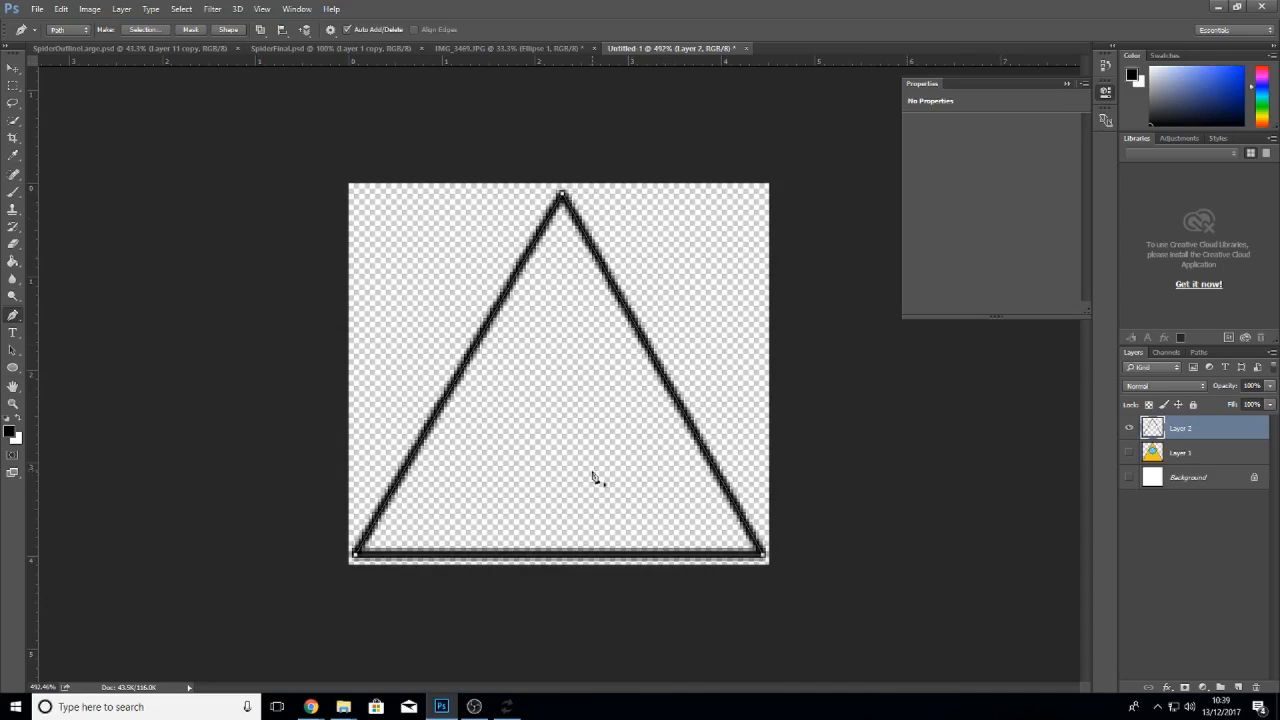
pyautogui.click(1195, 354)
pyautogui.rightClick(1177, 376)
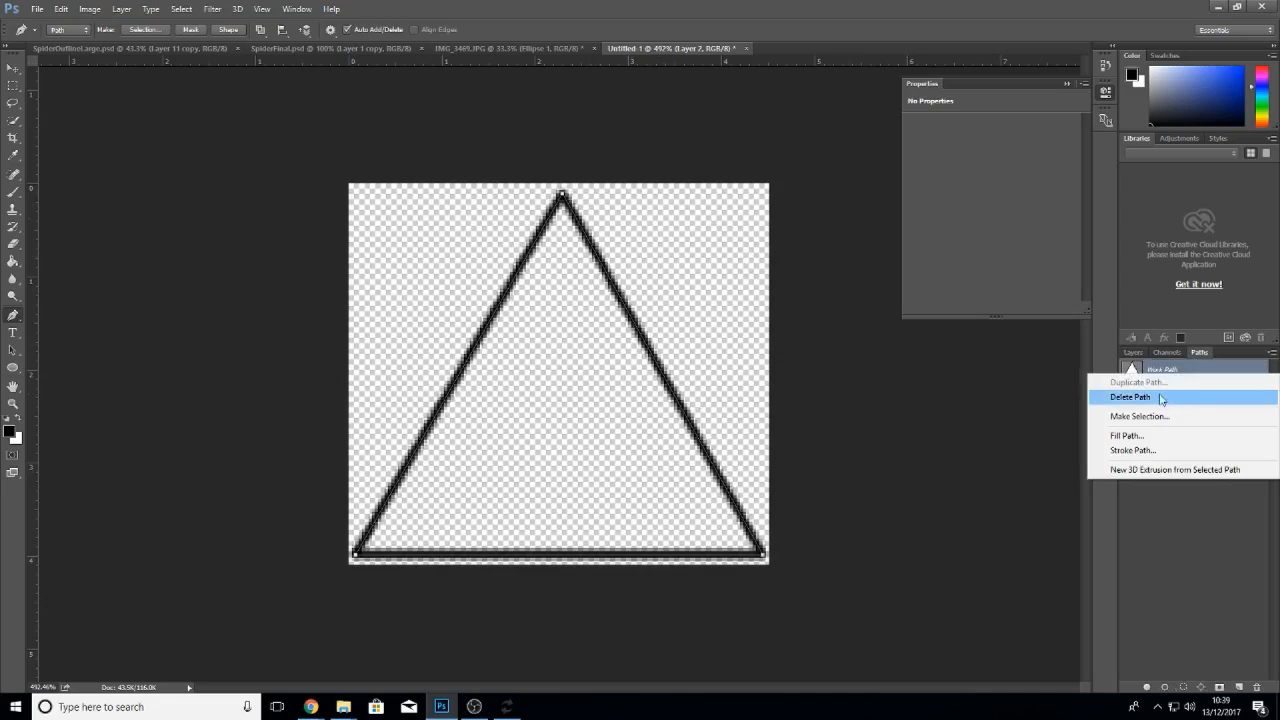
pyautogui.click(1184, 522)
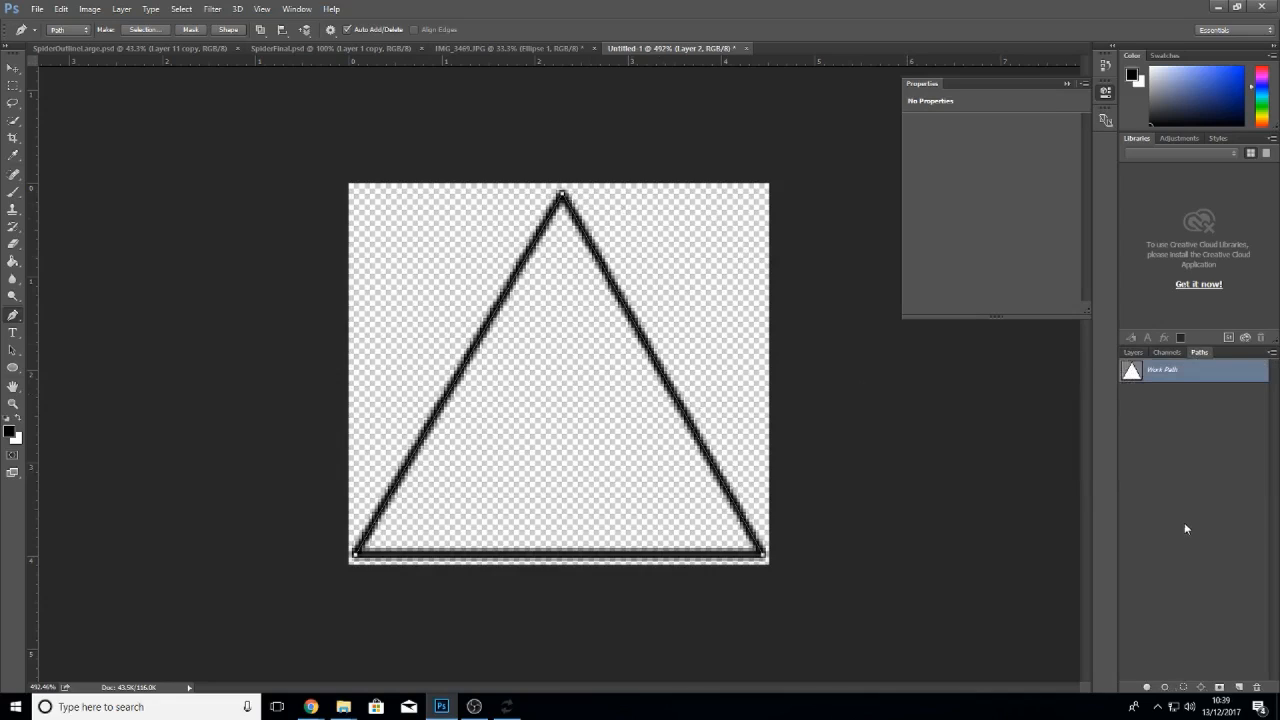
pyautogui.rightClick(658, 371)
pyautogui.click(1128, 356)
pyautogui.click(1128, 353)
# - Fill the triangle path on Layer 2 with yellow ffde00 in Normal mode at 100% opacity
pyautogui.rightClick(703, 440)
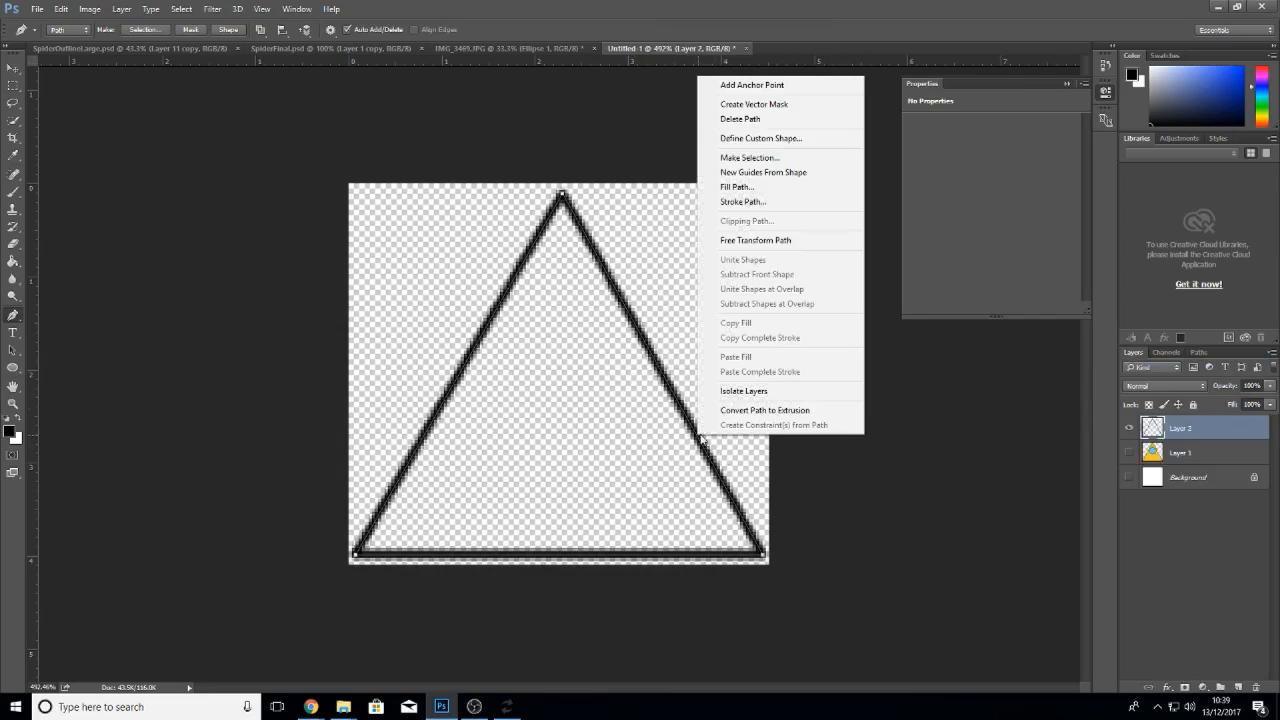
pyautogui.click(745, 188)
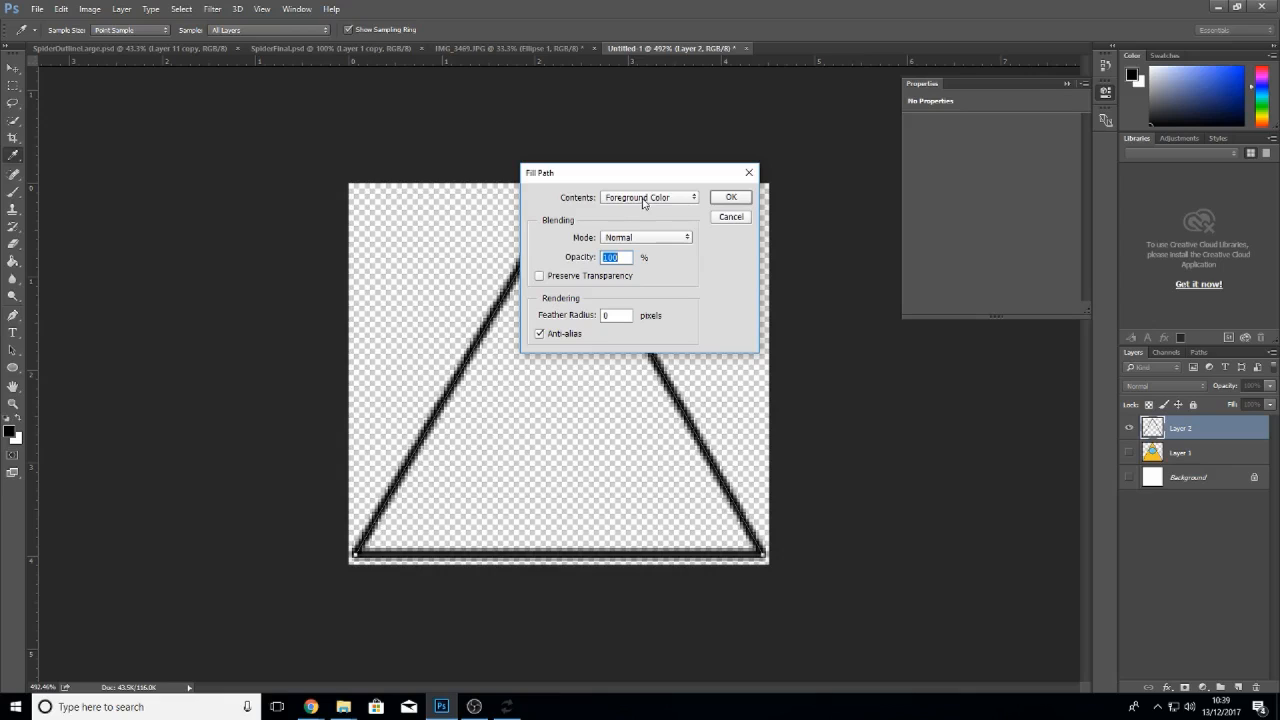
pyautogui.click(692, 204)
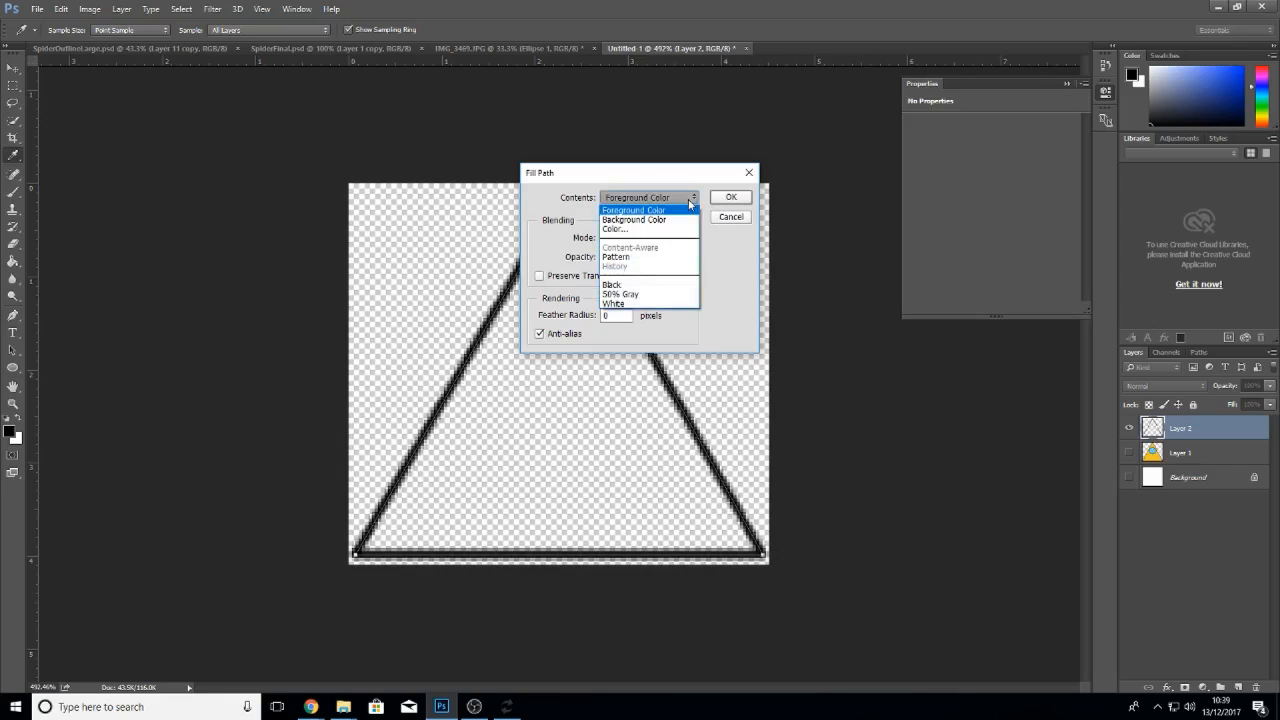
pyautogui.click(629, 234)
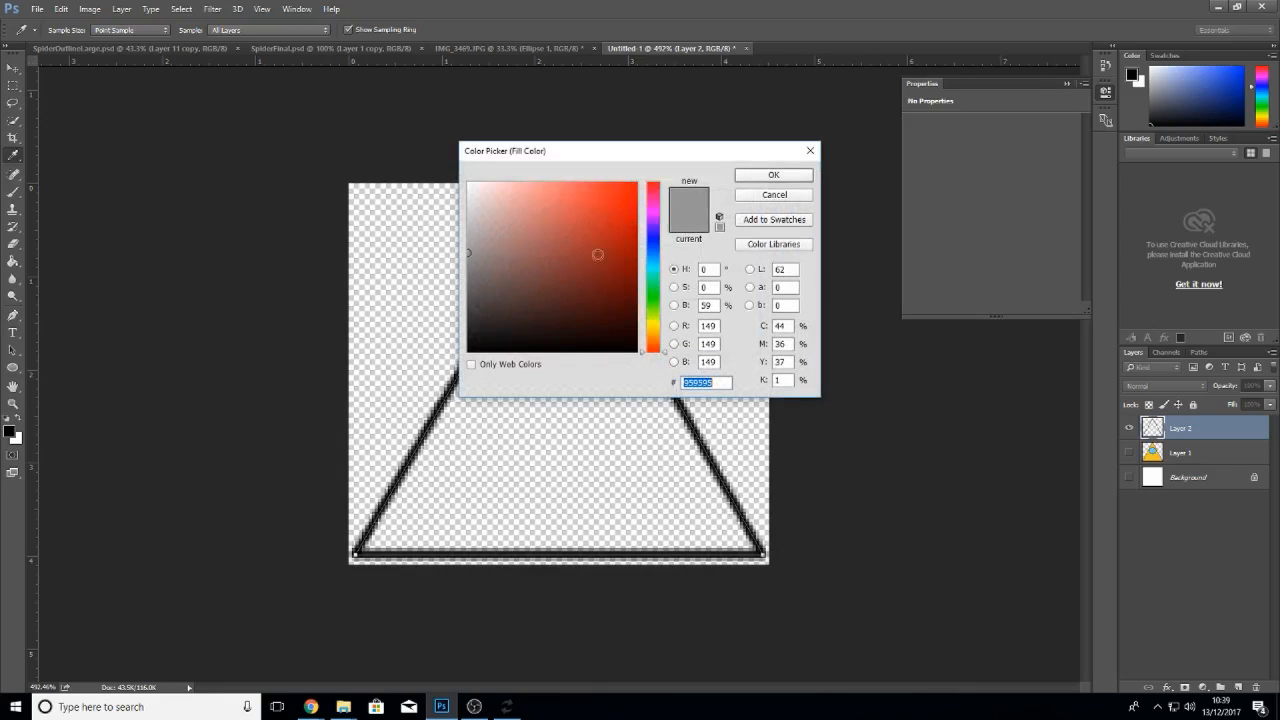
pyautogui.moveTo(645, 326)
pyautogui.mouseDown()
pyautogui.moveTo(651, 317)
pyautogui.moveTo(652, 330)
pyautogui.mouseUp()
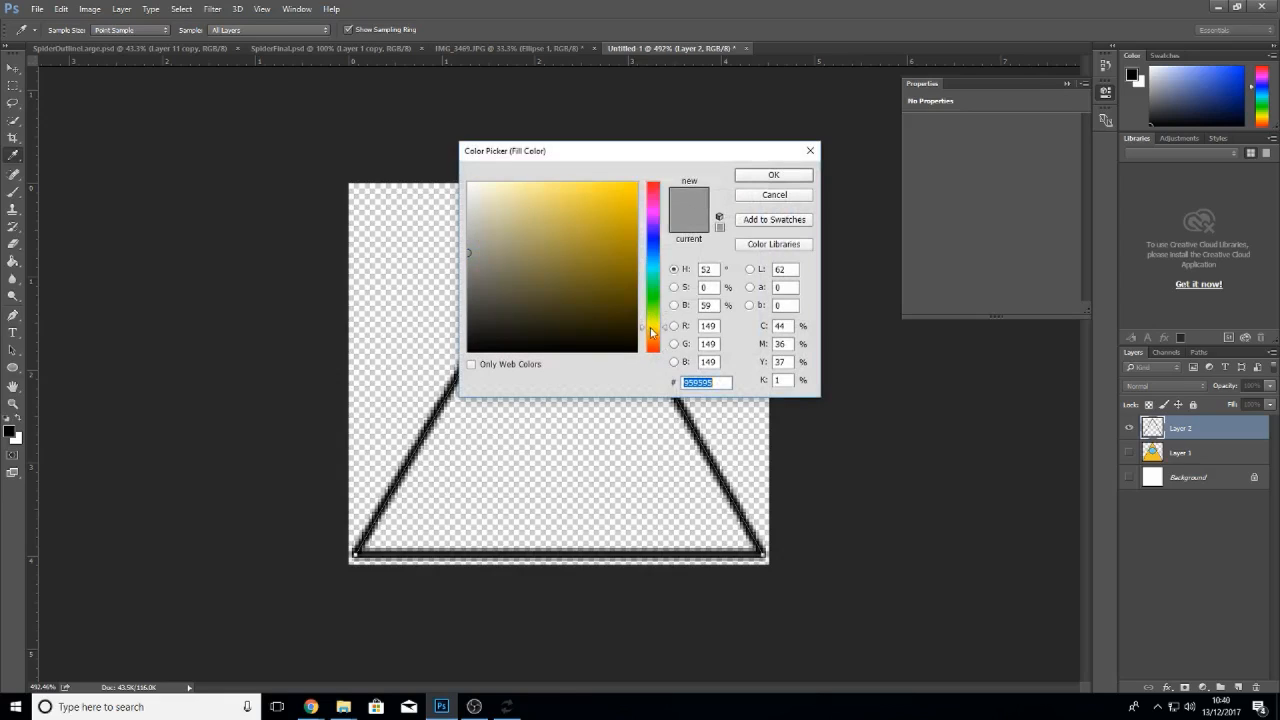
pyautogui.moveTo(595, 217); pyautogui.dragTo(683, 148)
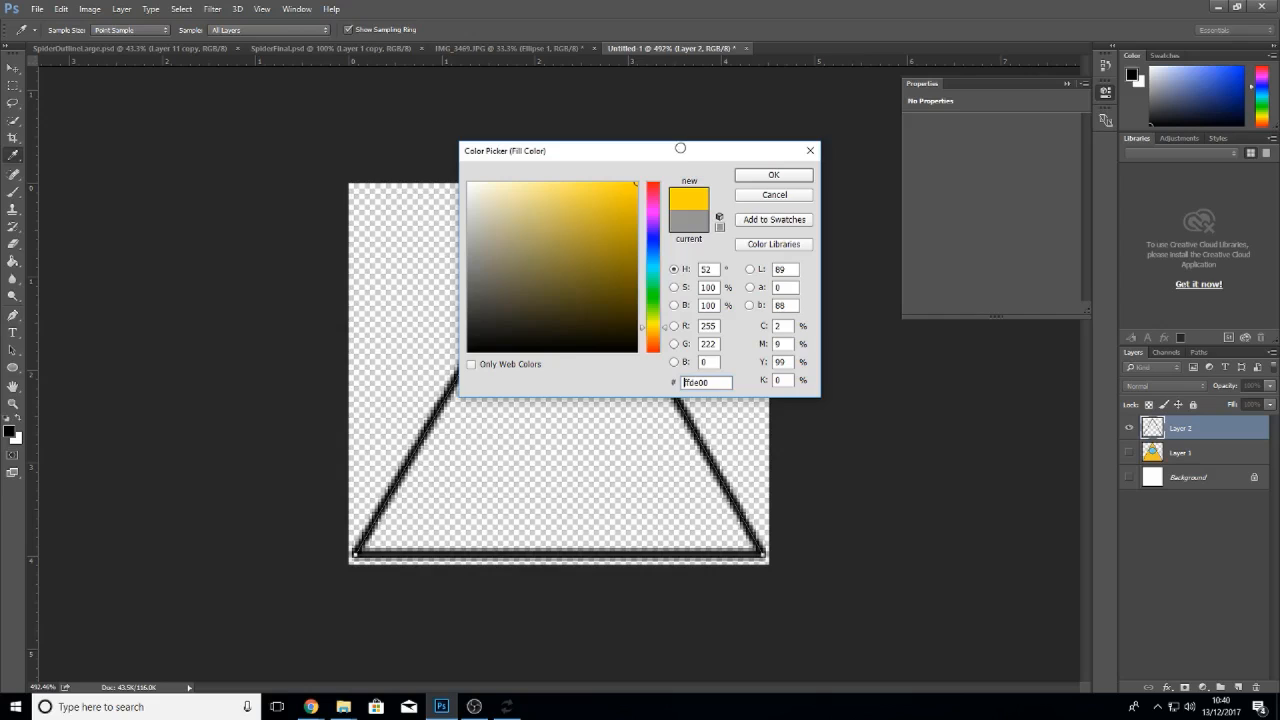
pyautogui.click(756, 178)
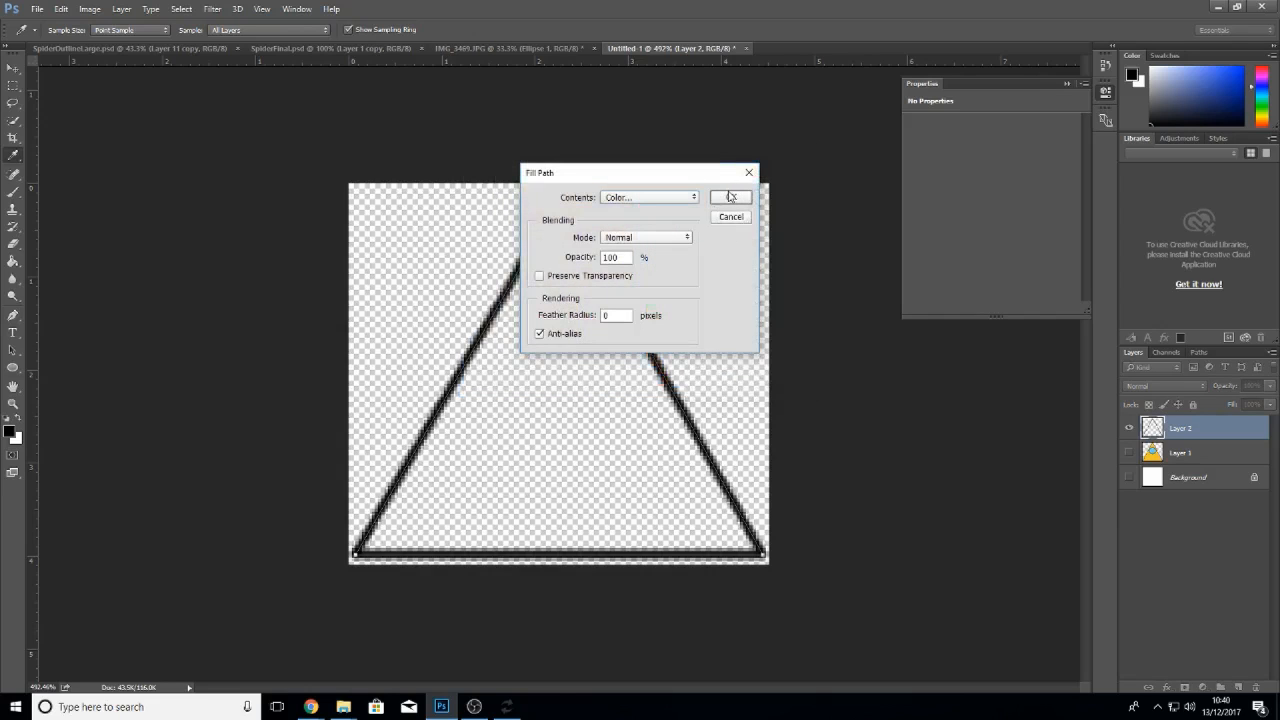
pyautogui.click(730, 196)
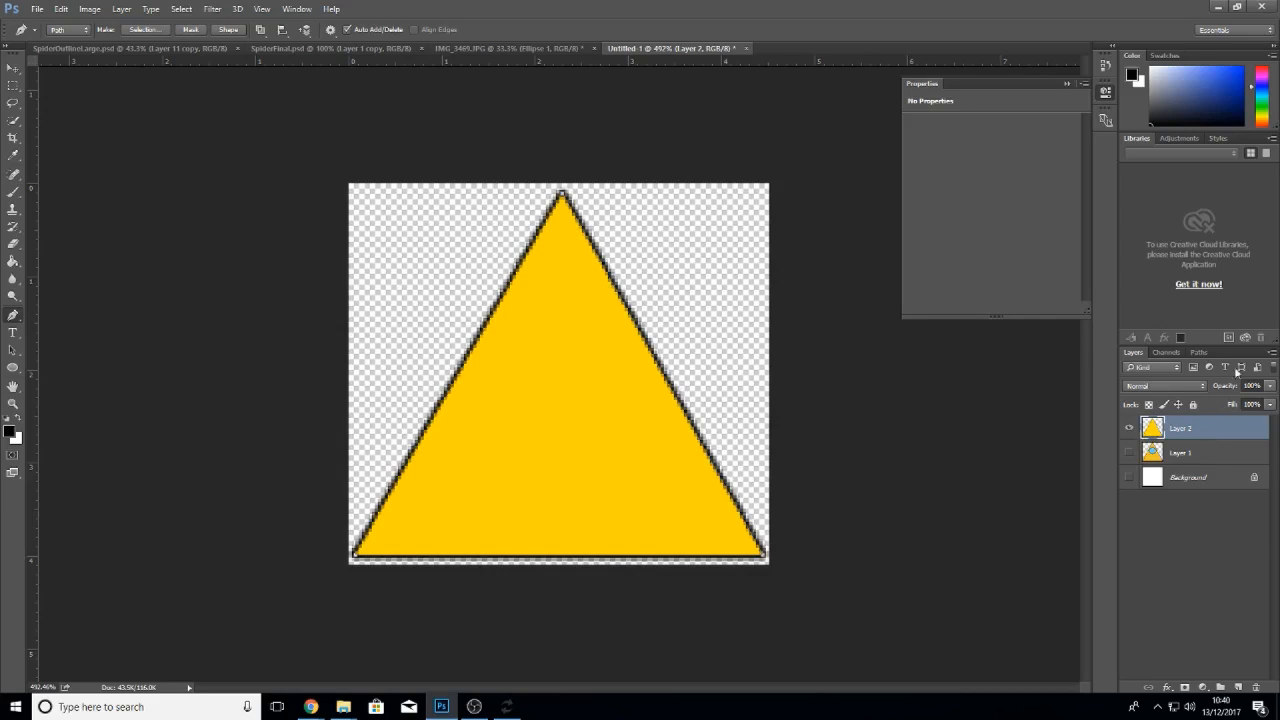
# - Stroke the triangle path on Layer 2 with the black Brush, without simulated pressure
pyautogui.click(1199, 353)
pyautogui.click(1133, 353)
pyautogui.rightClick(676, 392)
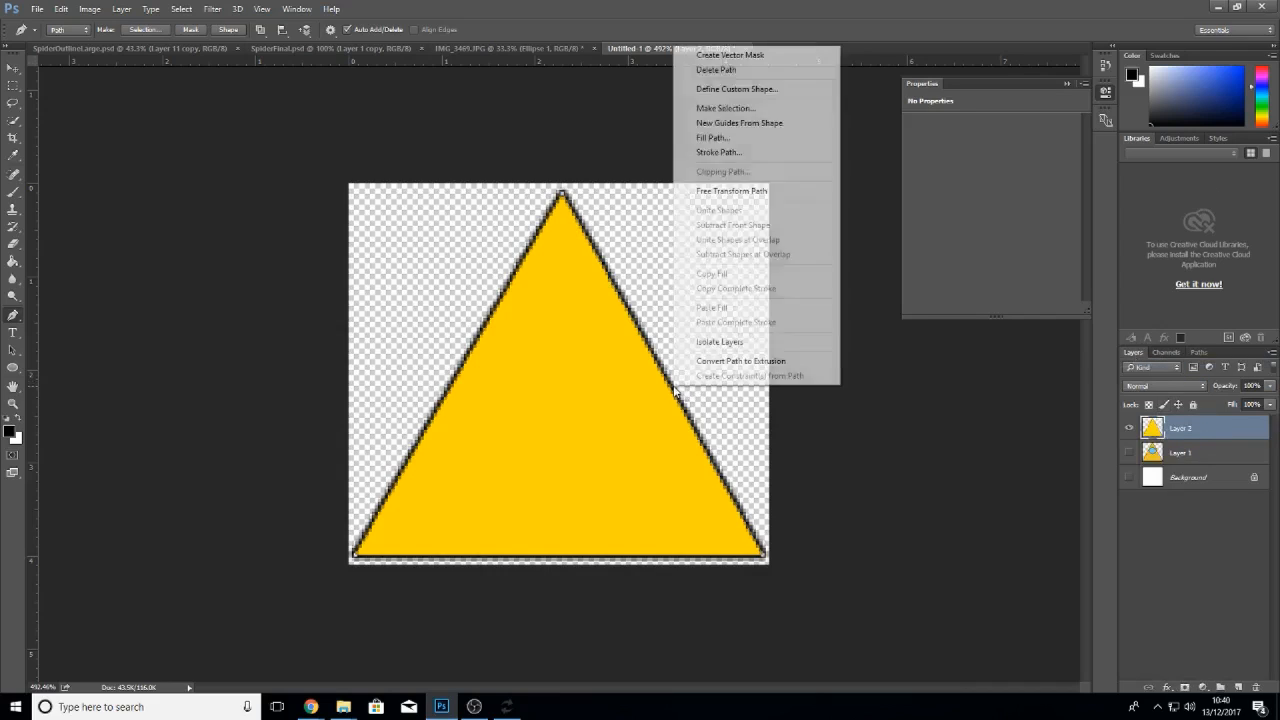
pyautogui.click(722, 152)
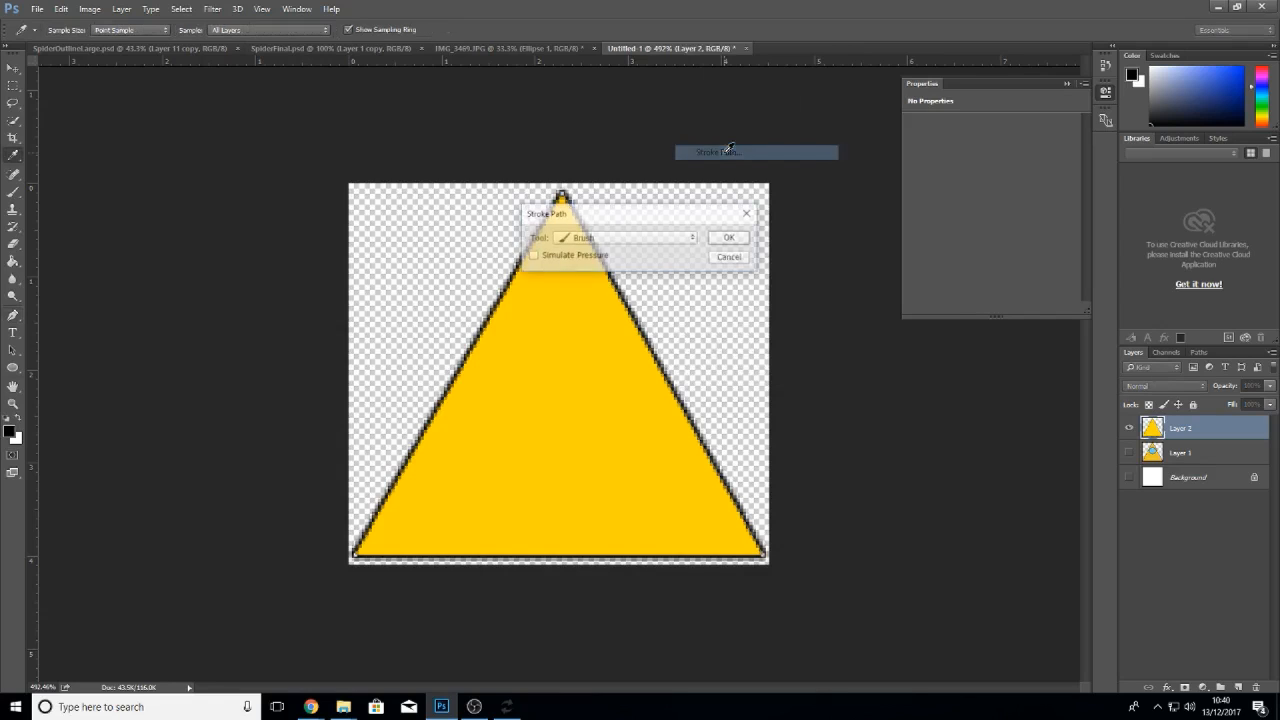
pyautogui.click(731, 240)
pyautogui.click(733, 240)
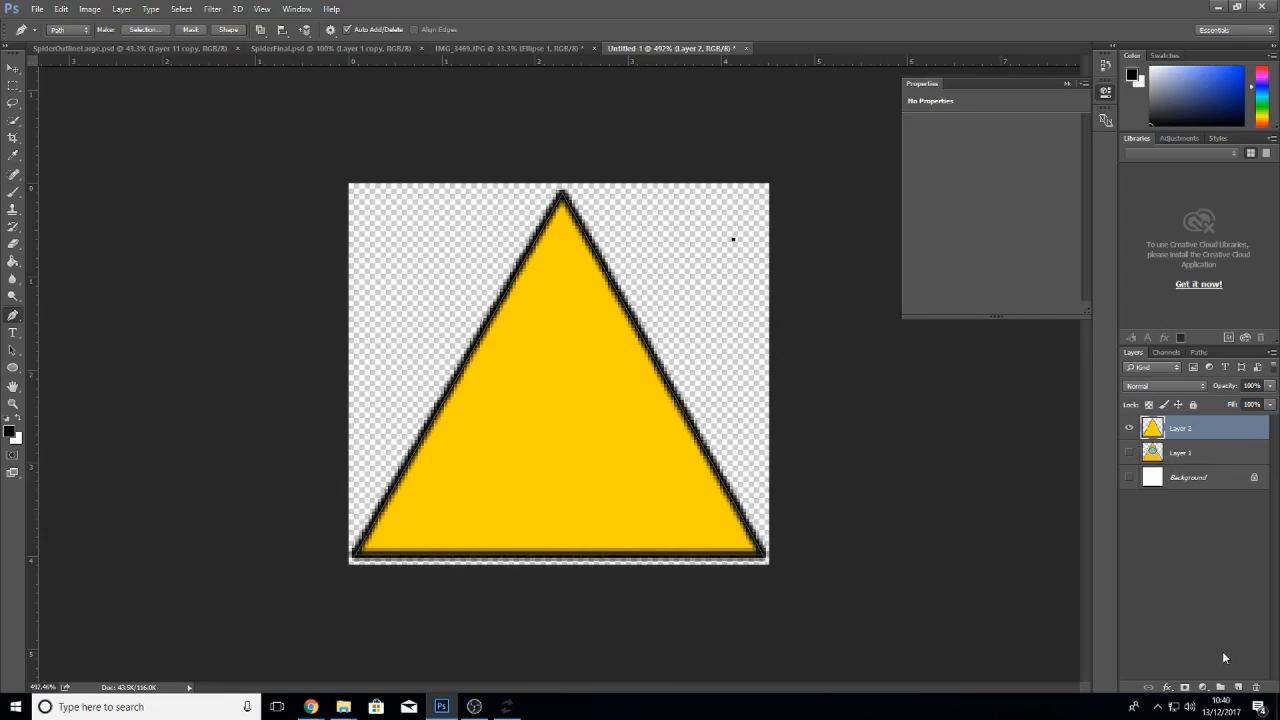
# - Add a new layer above the yellow triangle on Layer 2 and delete the Work Path
pyautogui.click(1238, 688)
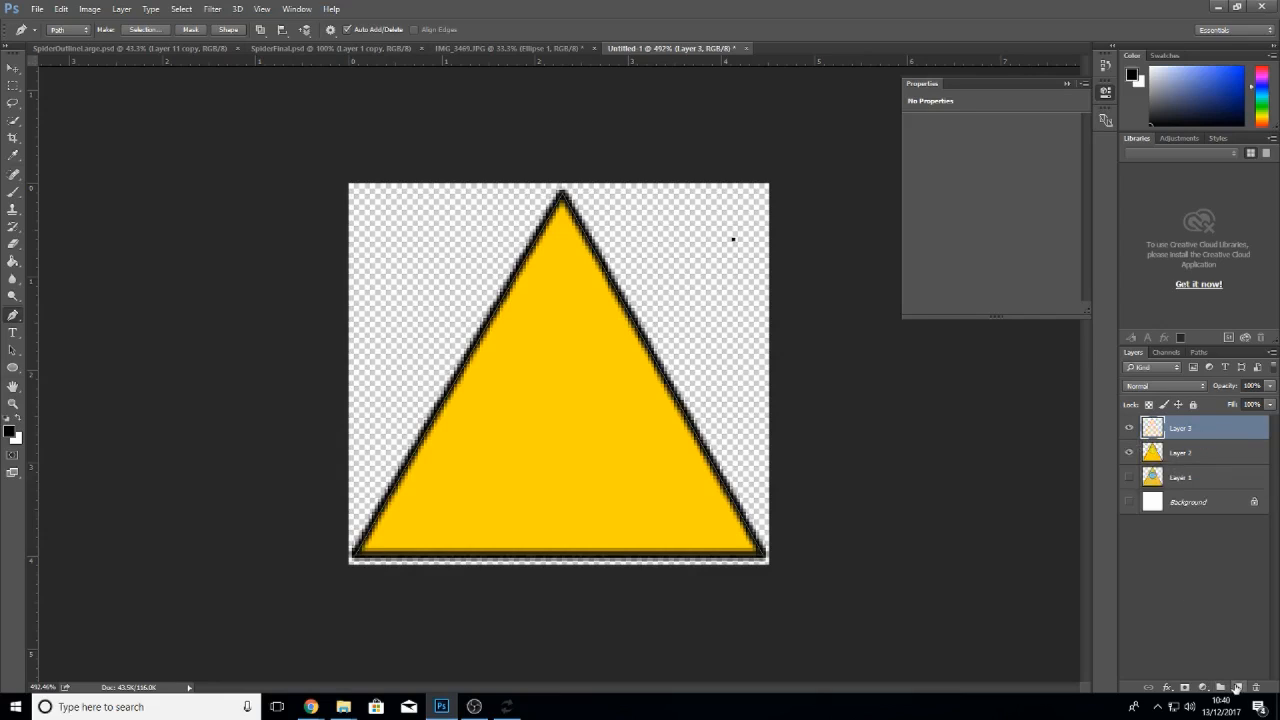
pyautogui.click(1198, 352)
pyautogui.rightClick(1156, 373)
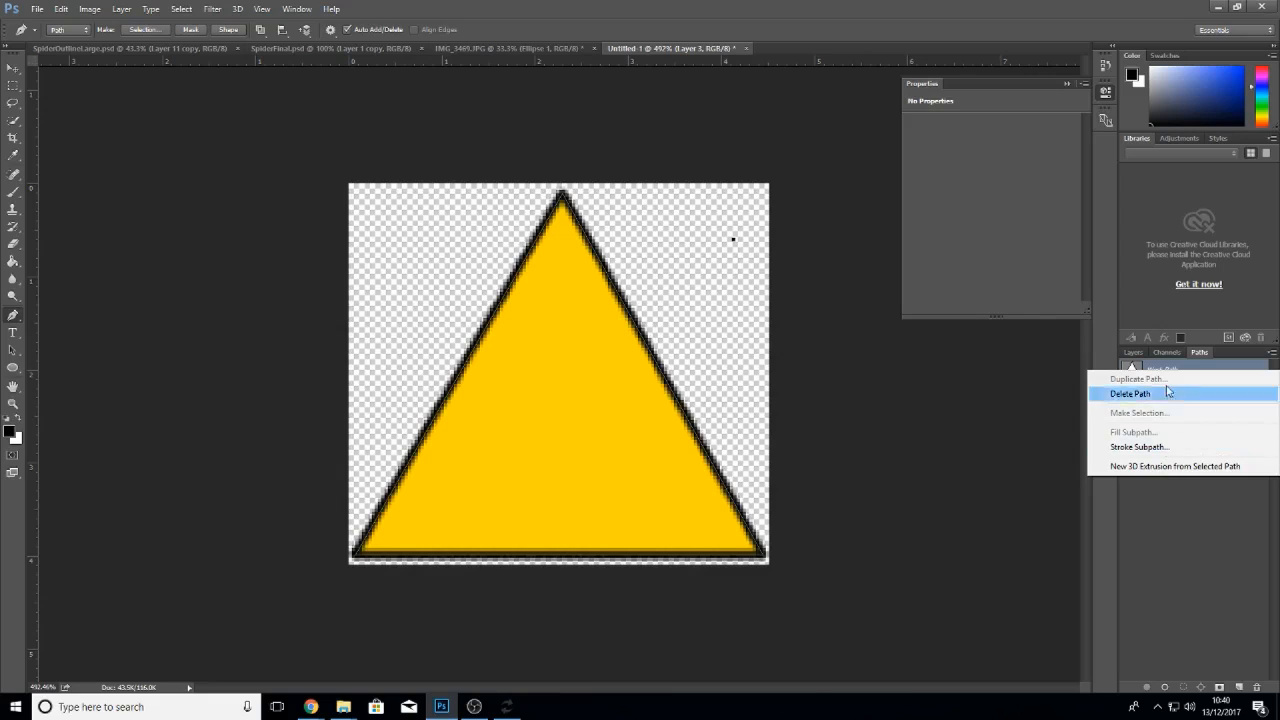
pyautogui.click(1165, 357)
pyautogui.click(1134, 353)
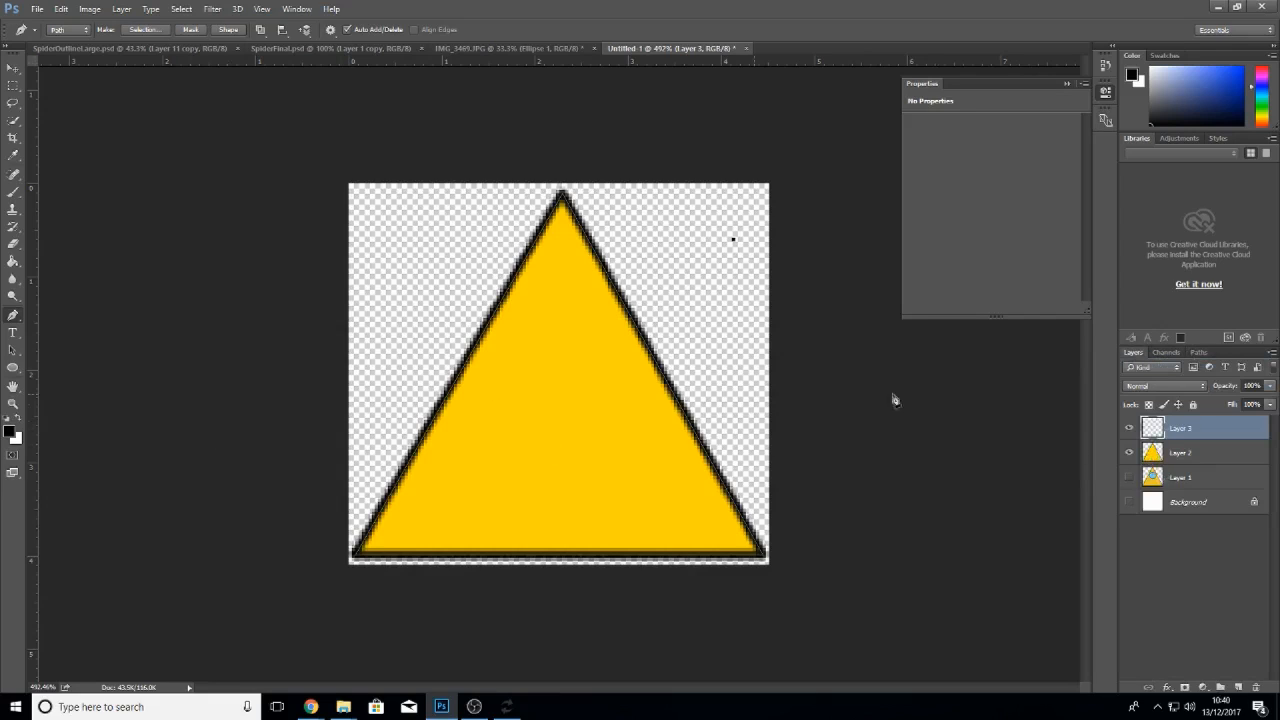
pyautogui.click(1210, 351)
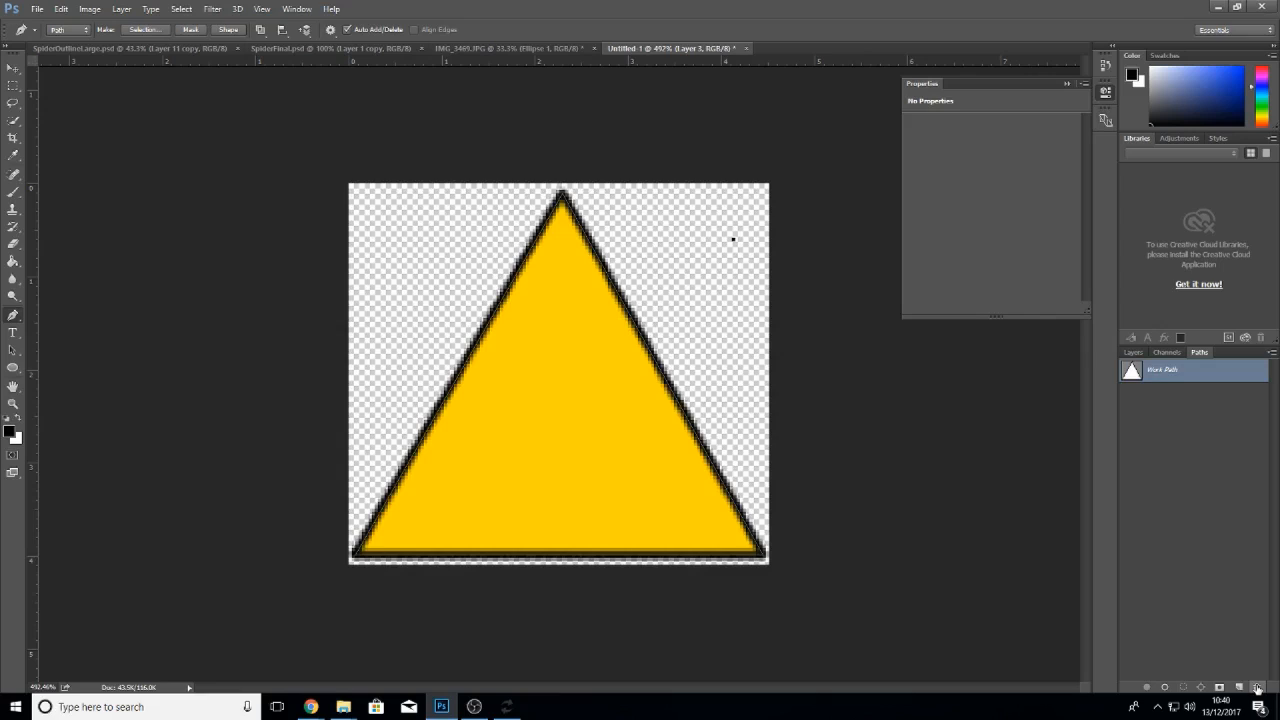
pyautogui.rightClick(1216, 375)
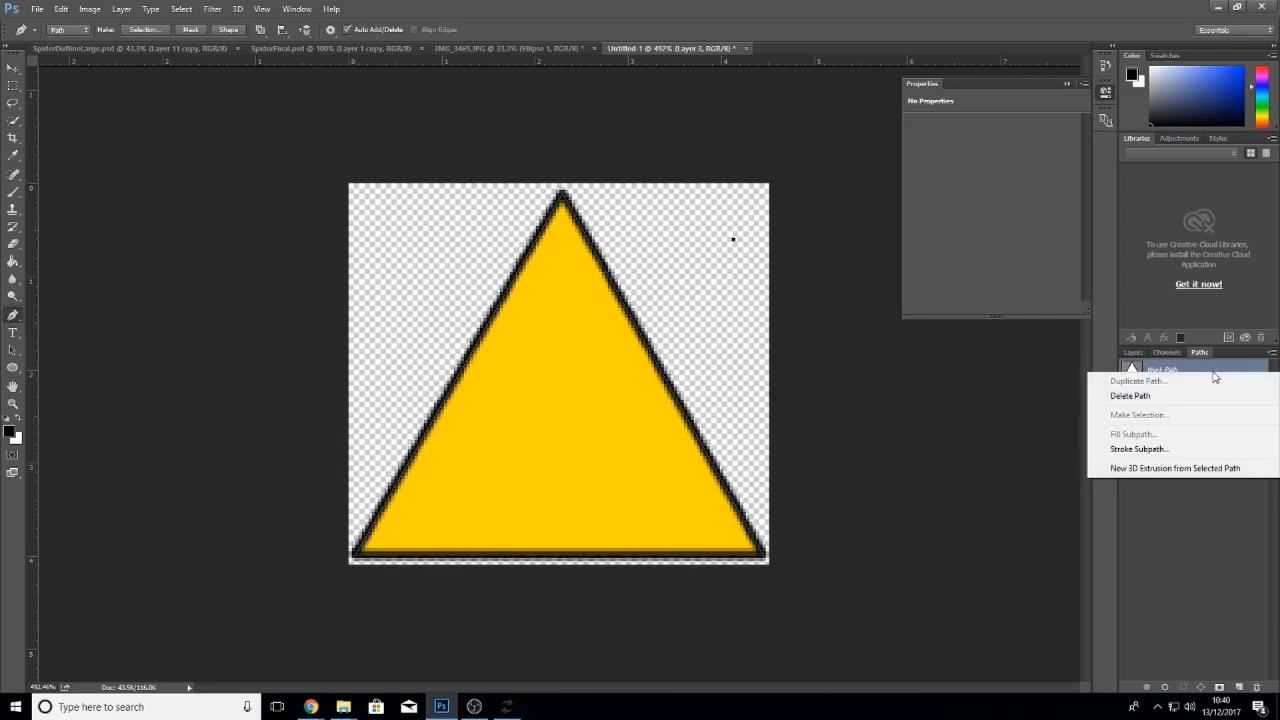
pyautogui.click(1212, 521)
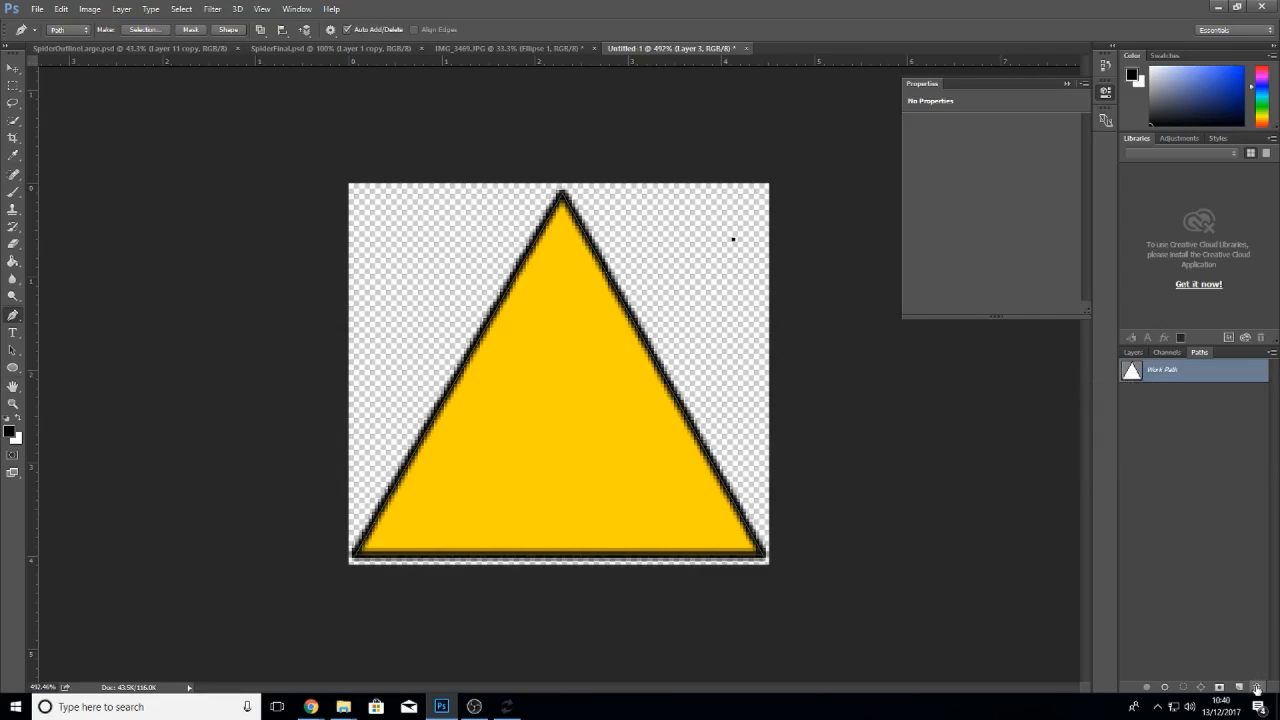
pyautogui.click(1257, 689)
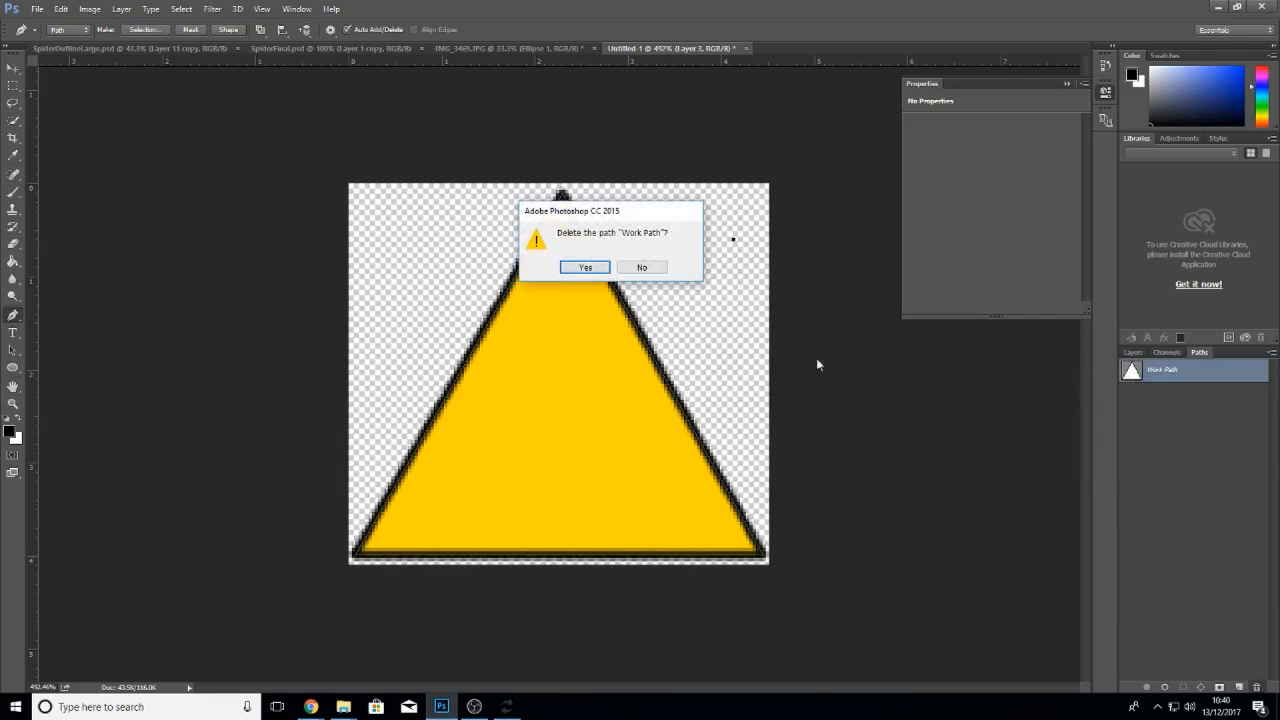
pyautogui.click(568, 272)
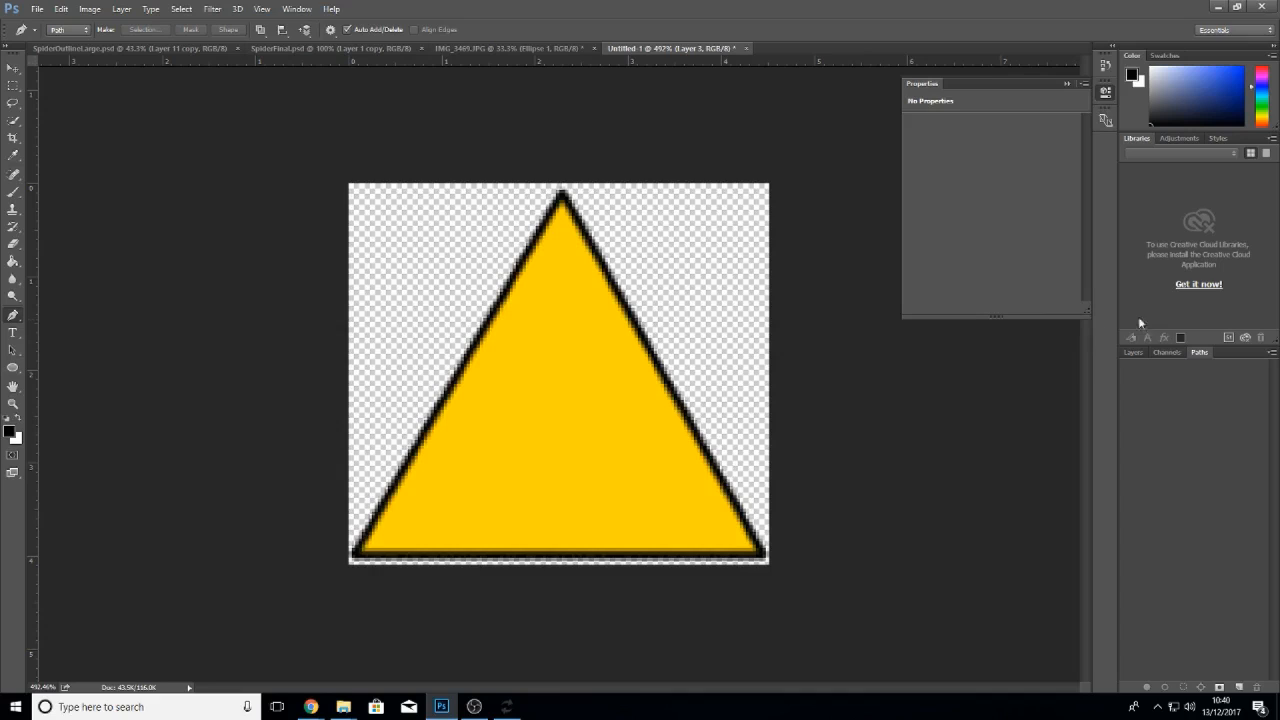
pyautogui.click(1134, 352)
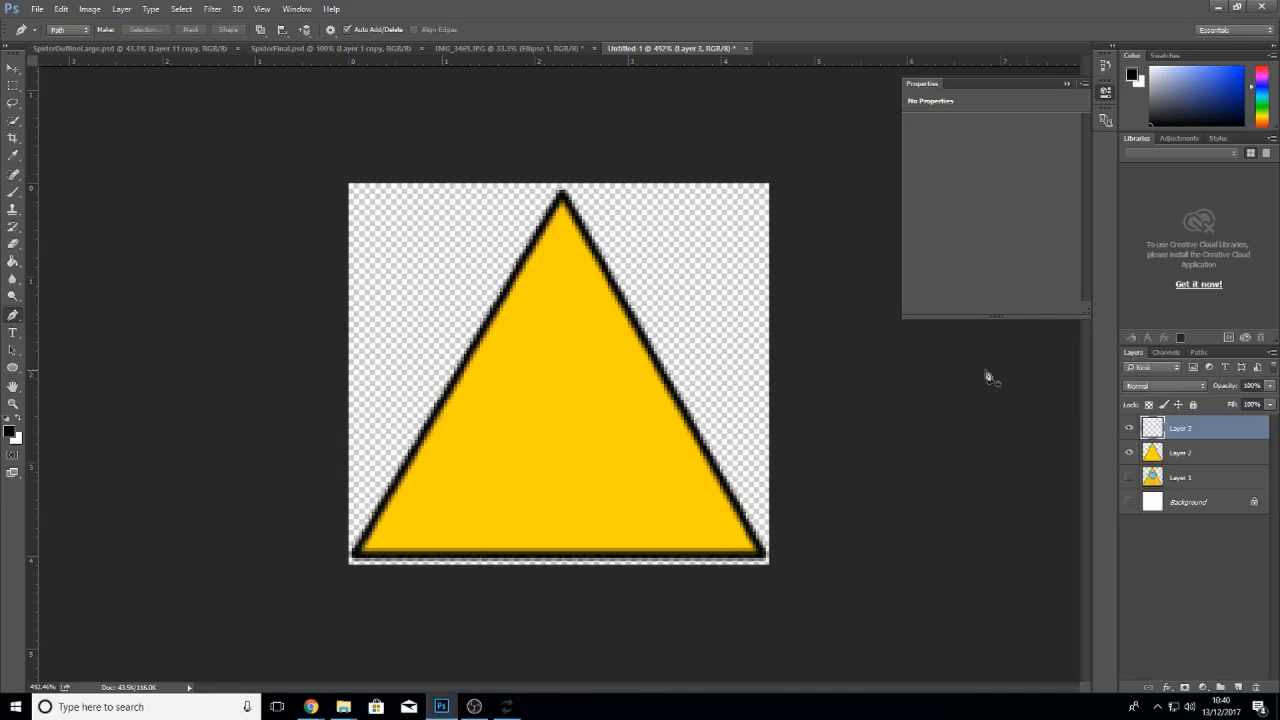
# - Draw a blue circle about 34 px wide with a 3 pt black stroke inside the triangle and nudge it up to Y 38 px
pyautogui.click(13, 367)
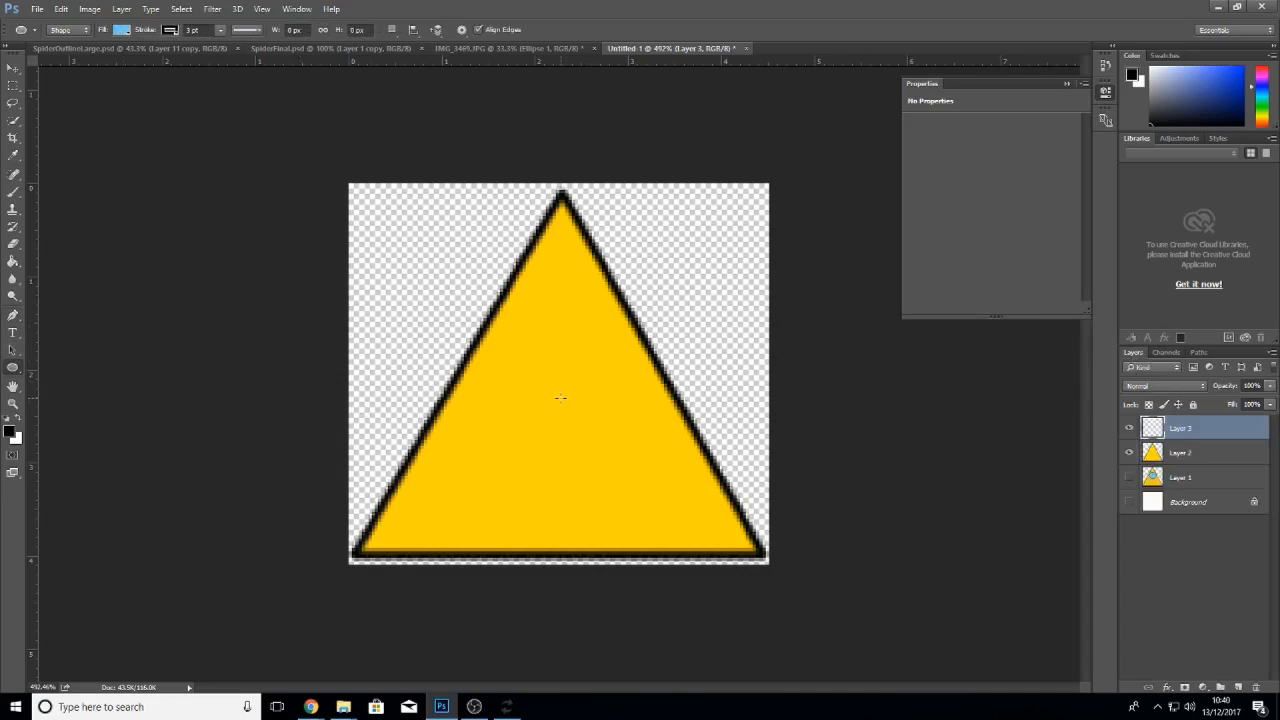
pyautogui.moveTo(562, 398); pyautogui.dragTo(617, 474)
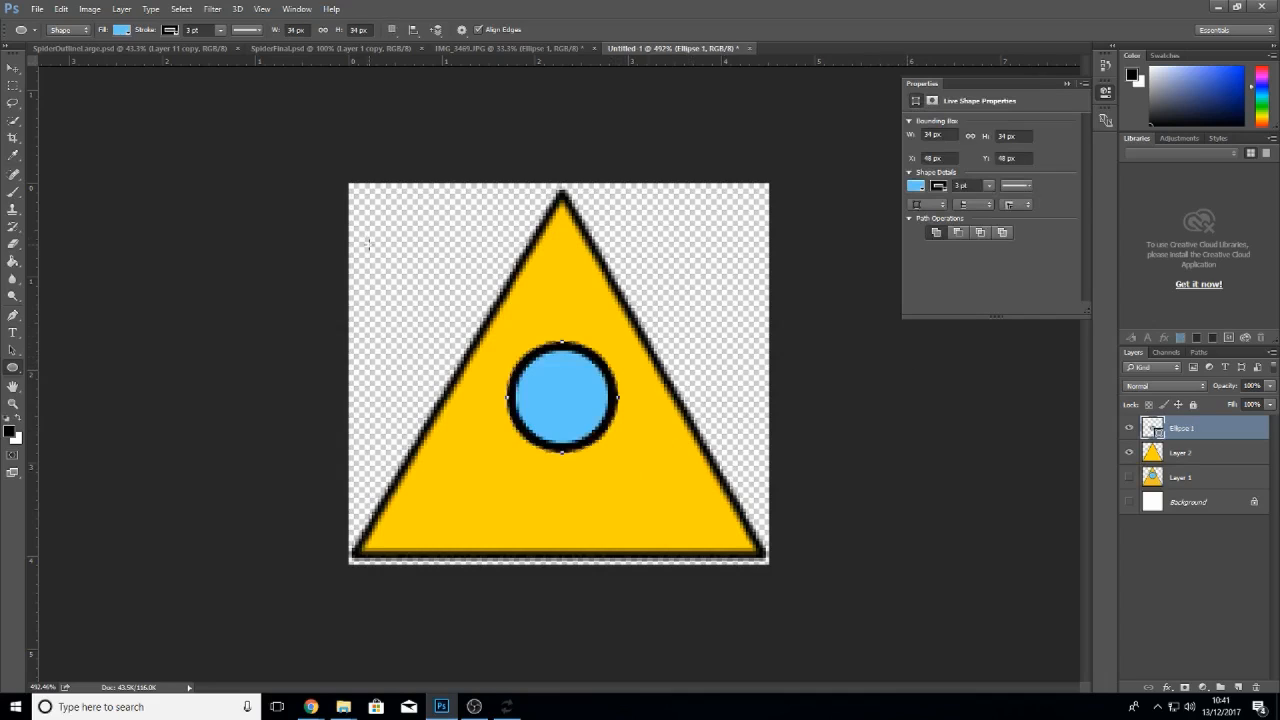
pyautogui.click(13, 67)
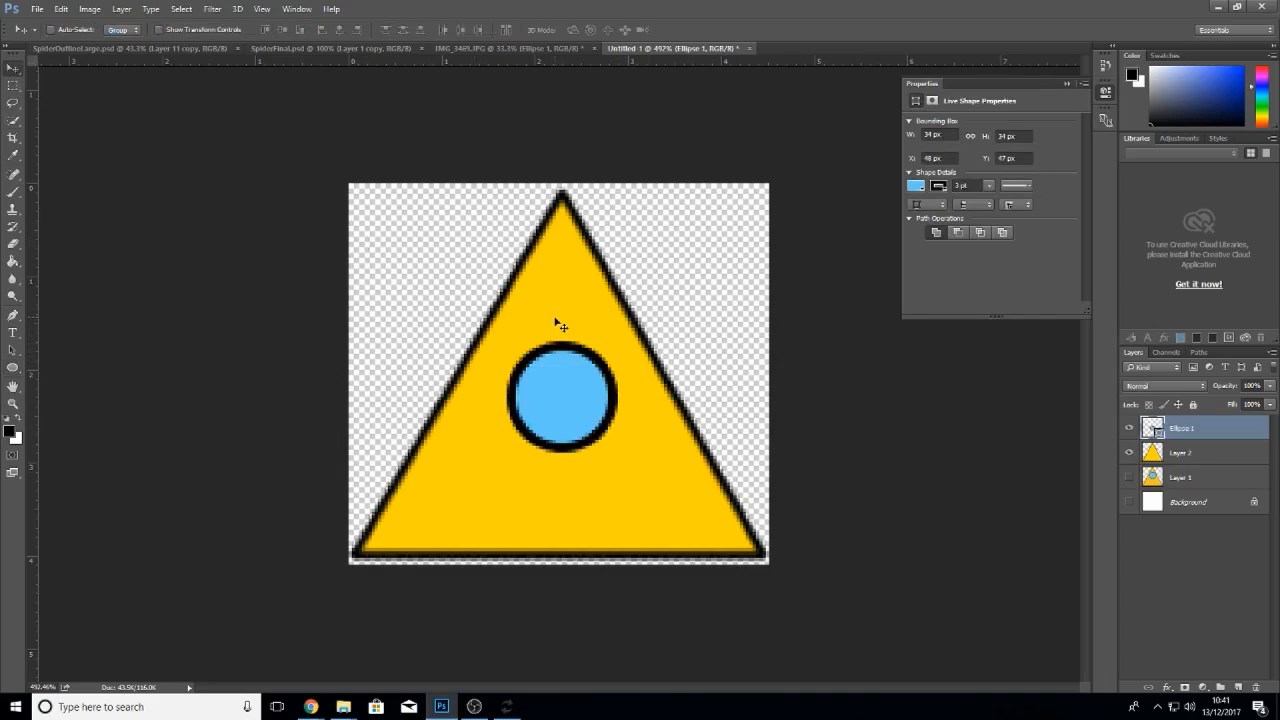
pyautogui.press('Up')
pyautogui.press('Up')
pyautogui.press('Up')
pyautogui.press('Up')
pyautogui.press('Up')
pyautogui.press('Up')
pyautogui.press('Up')
pyautogui.press('Up')
pyautogui.press('Up')
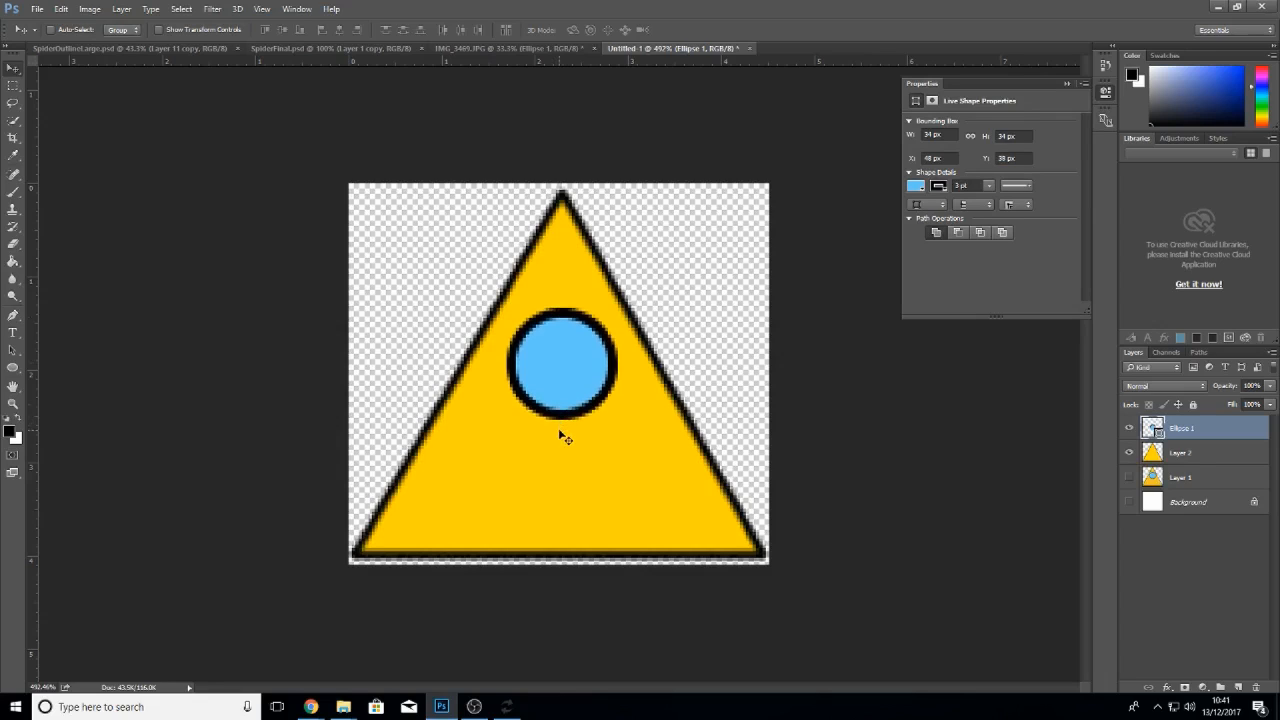
# - Show Layer 1 instead of Layer 2 and scale the new circle to about 42 px to match the reference circle's size
pyautogui.click(1129, 478)
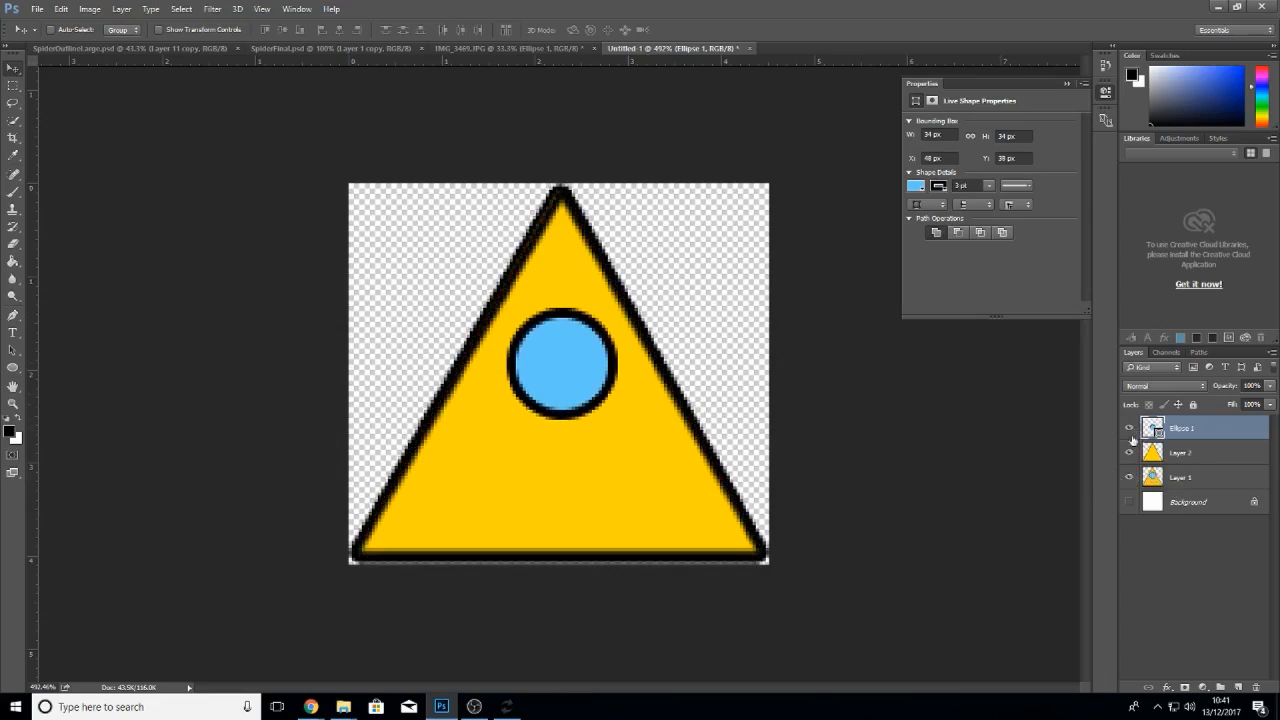
pyautogui.click(1130, 454)
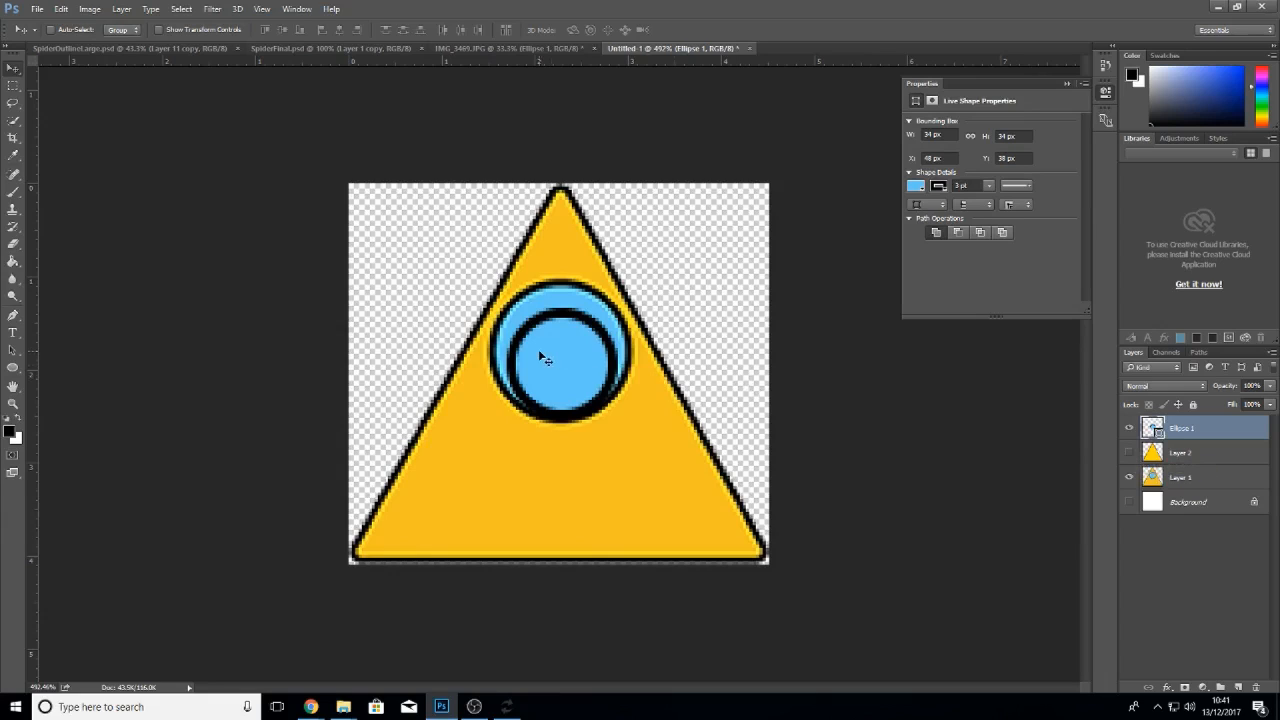
pyautogui.hotkey('ctrl', 't')
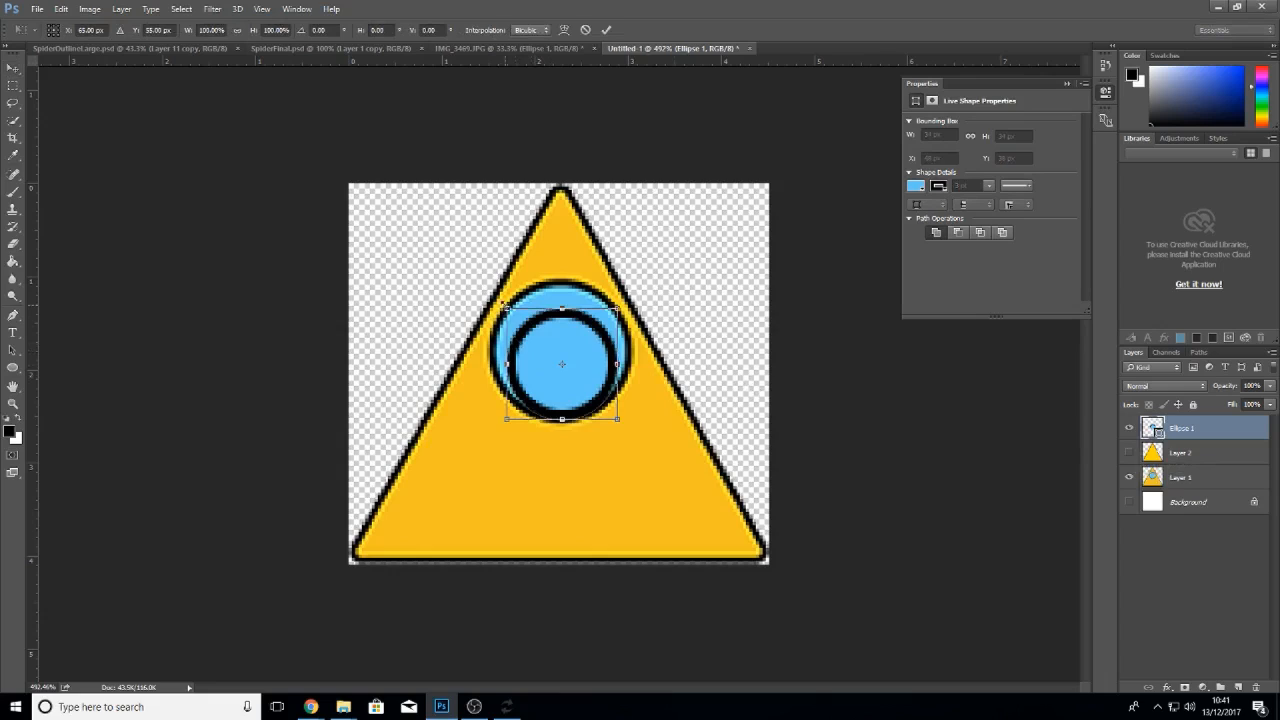
pyautogui.moveTo(506, 307); pyautogui.dragTo(490, 296)
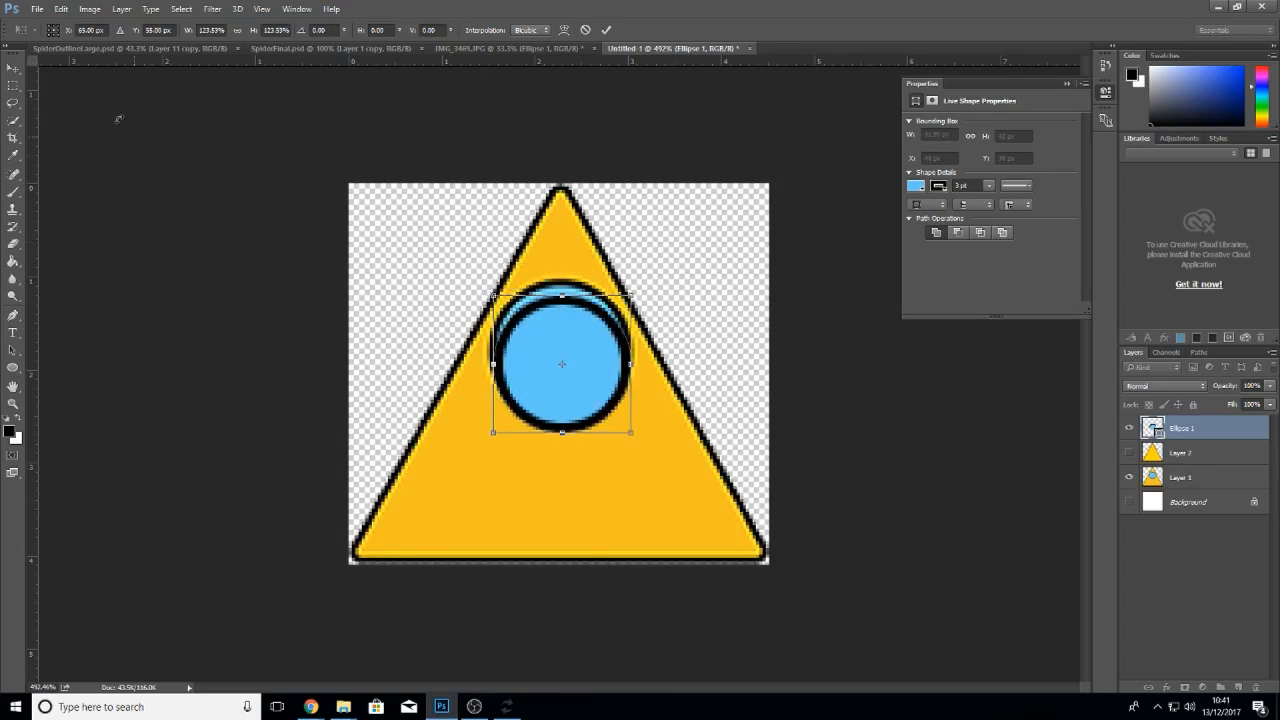
pyautogui.click(13, 67)
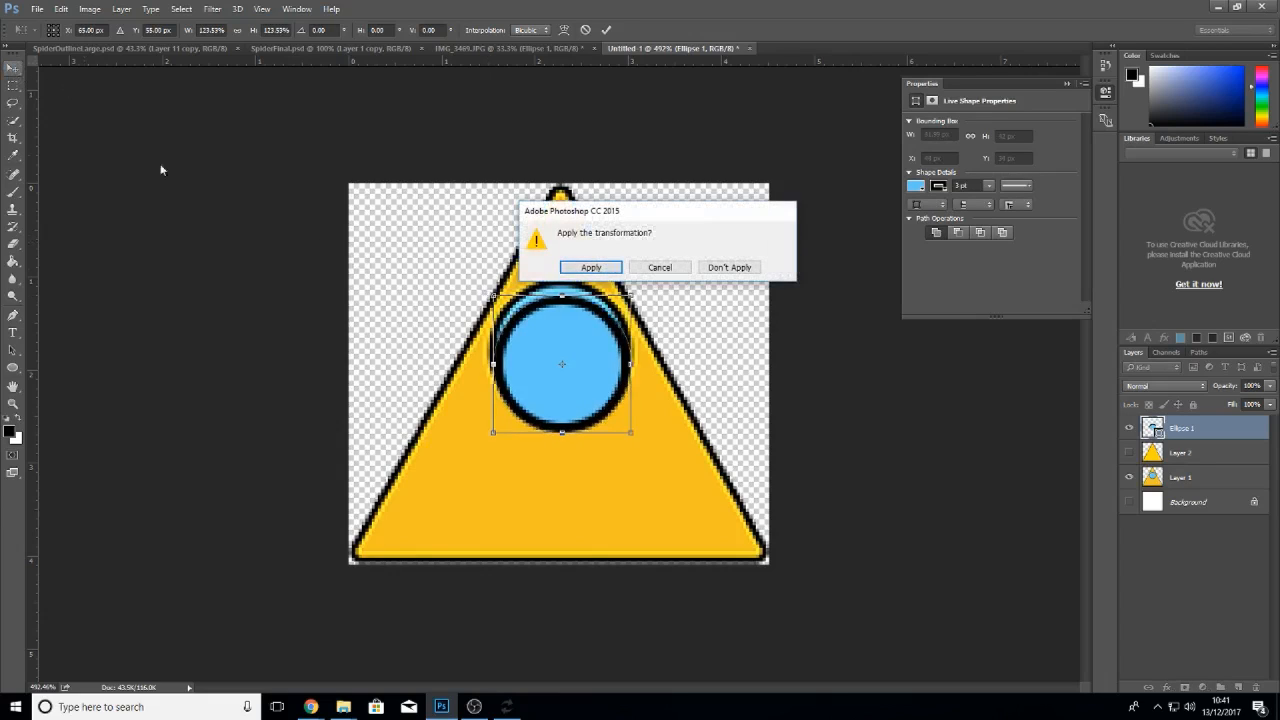
pyautogui.click(590, 267)
# - Nudge the circle up to Y 30 px over the reference circle and show Layer 2 again
pyautogui.press('Up')
pyautogui.press('Up')
pyautogui.press('Up')
pyautogui.press('Up')
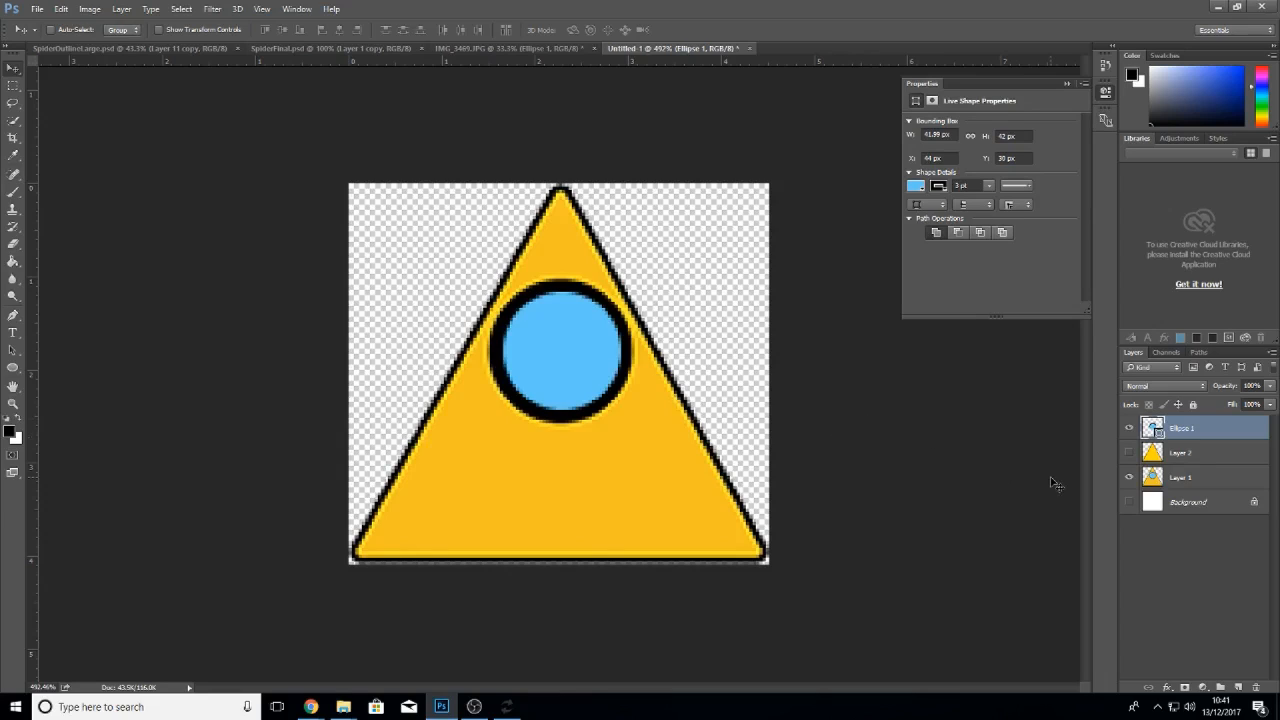
pyautogui.click(1130, 455)
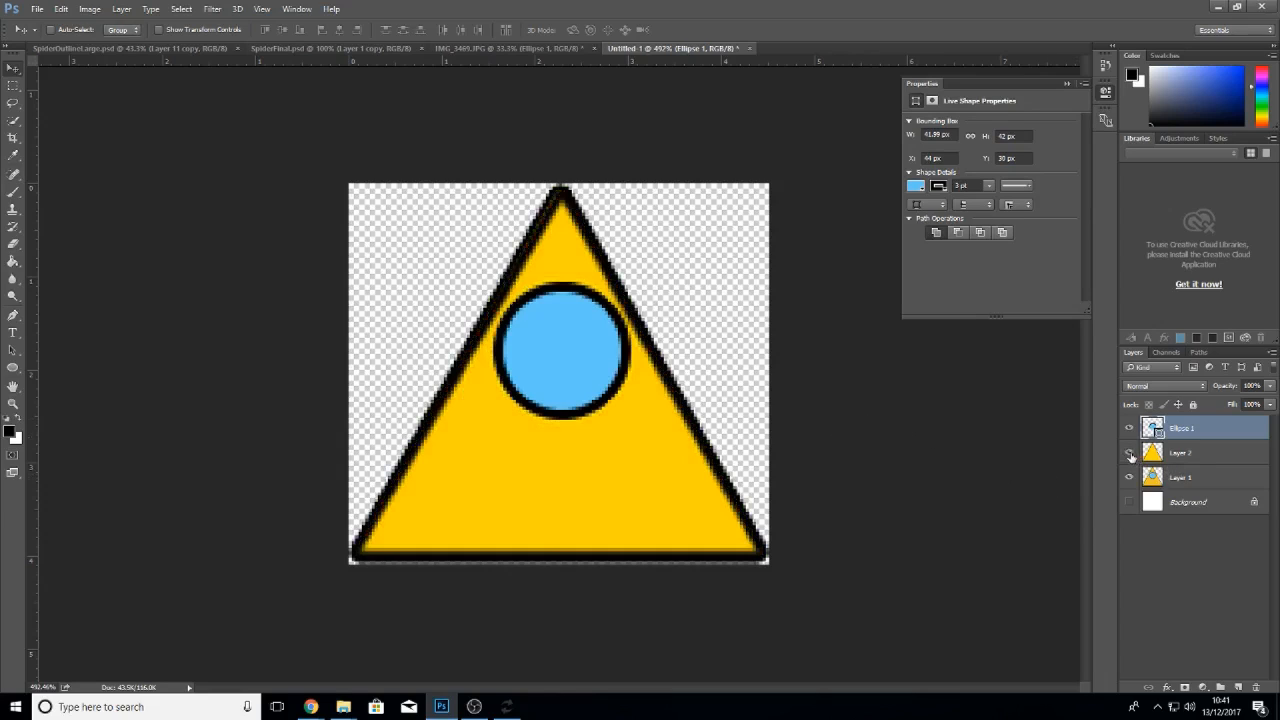
# - Add a black Stroke layer effect to the Ellipse 1 layer with size 2 px and position Inside
pyautogui.doubleClick(1222, 429)
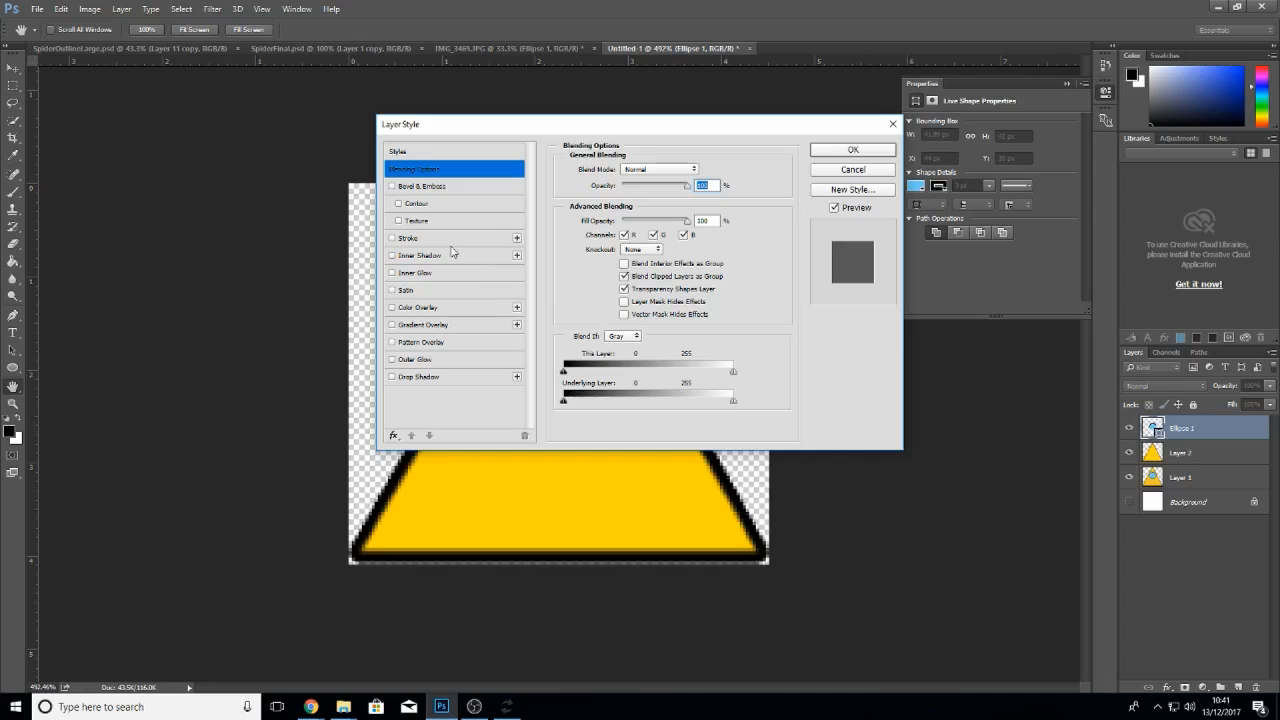
pyautogui.click(407, 239)
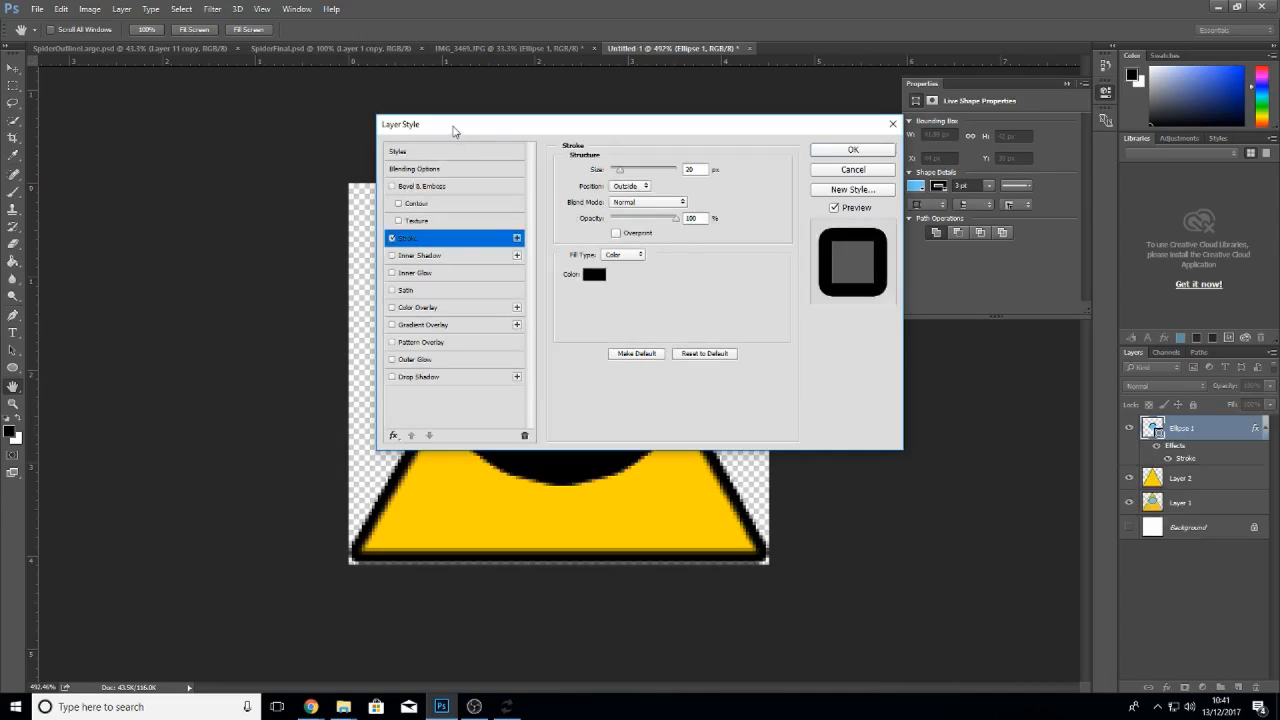
pyautogui.moveTo(455, 139)
pyautogui.mouseDown()
pyautogui.moveTo(505, 339)
pyautogui.moveTo(492, 468)
pyautogui.moveTo(511, 366)
pyautogui.moveTo(500, 355)
pyautogui.mouseUp()
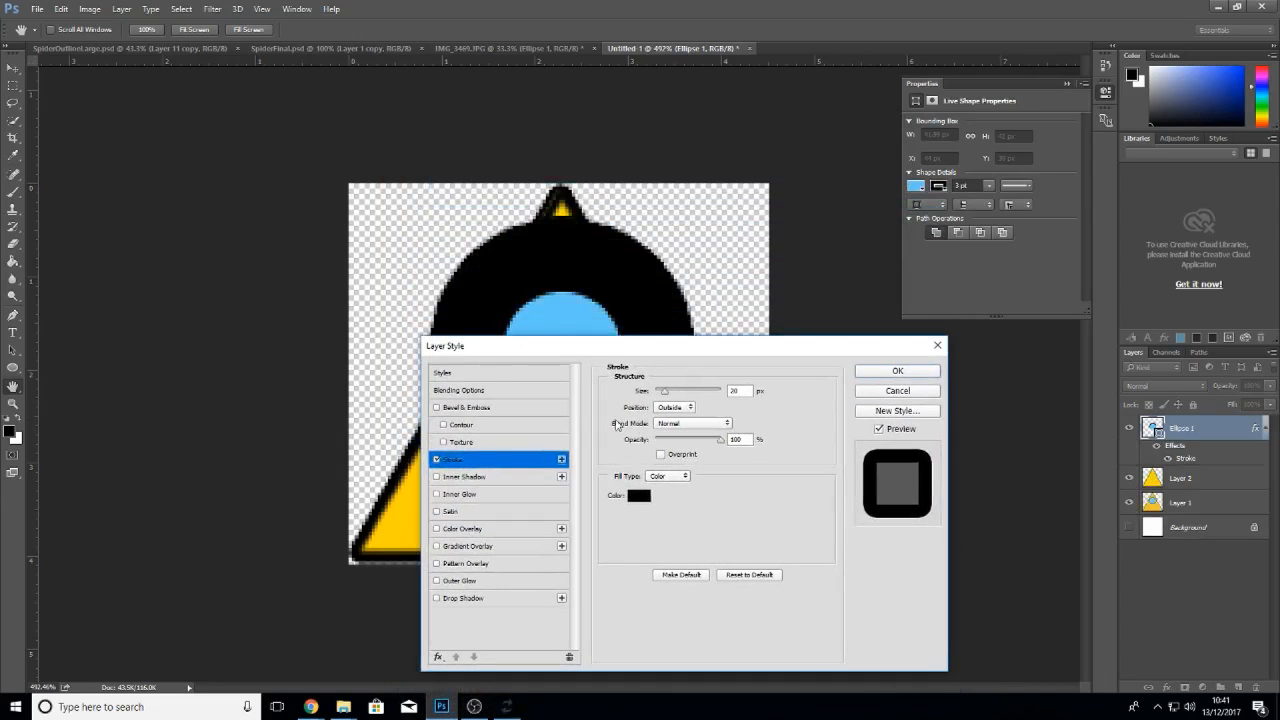
pyautogui.doubleClick(749, 391)
pyautogui.write('2')
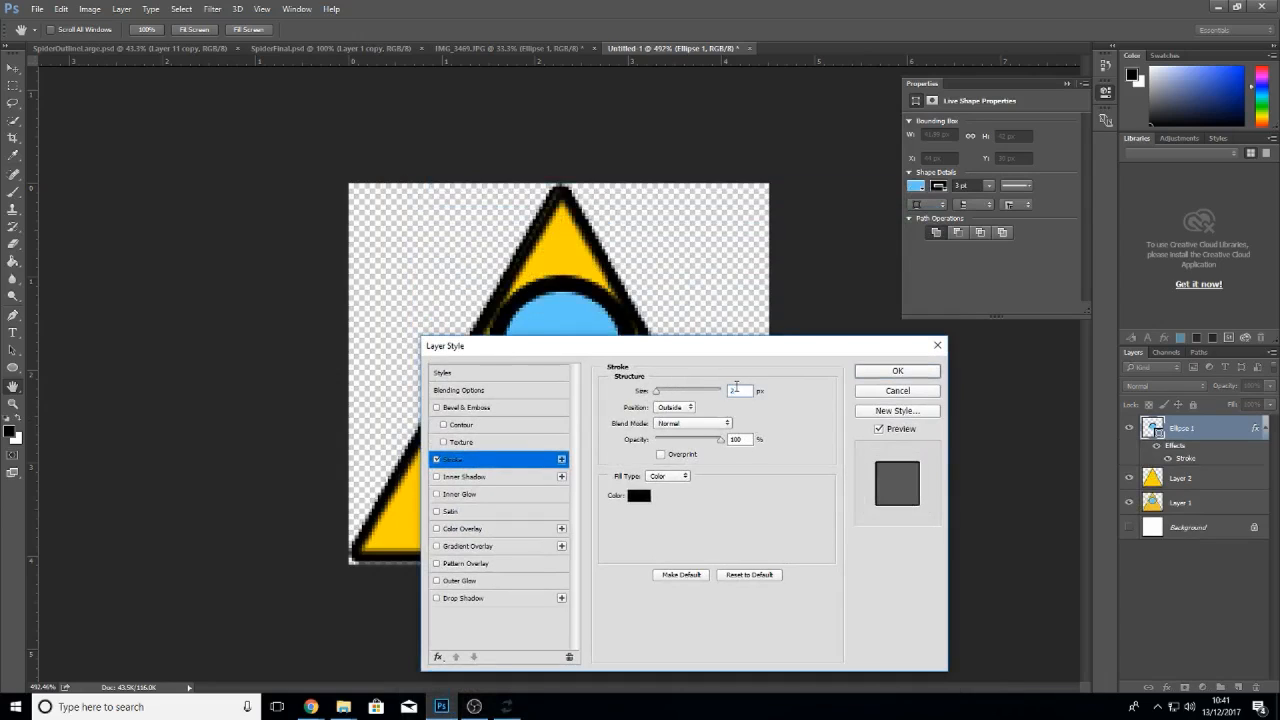
pyautogui.click(670, 407)
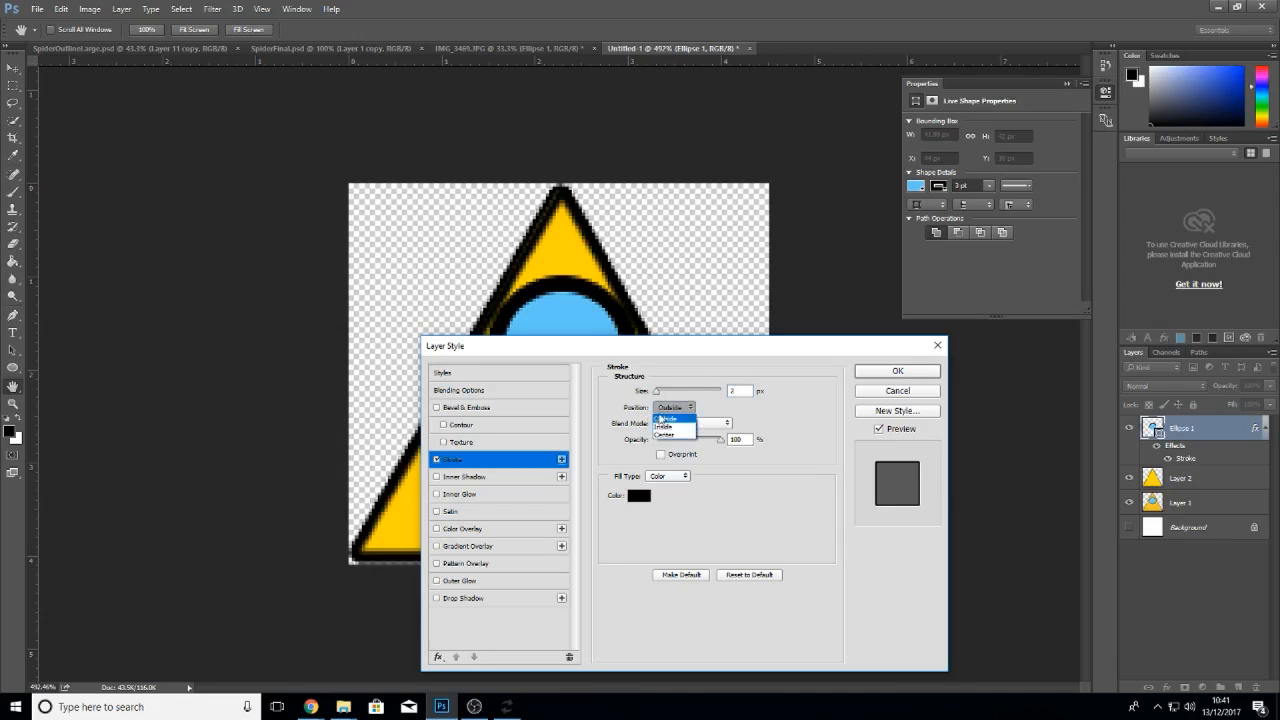
pyautogui.click(660, 427)
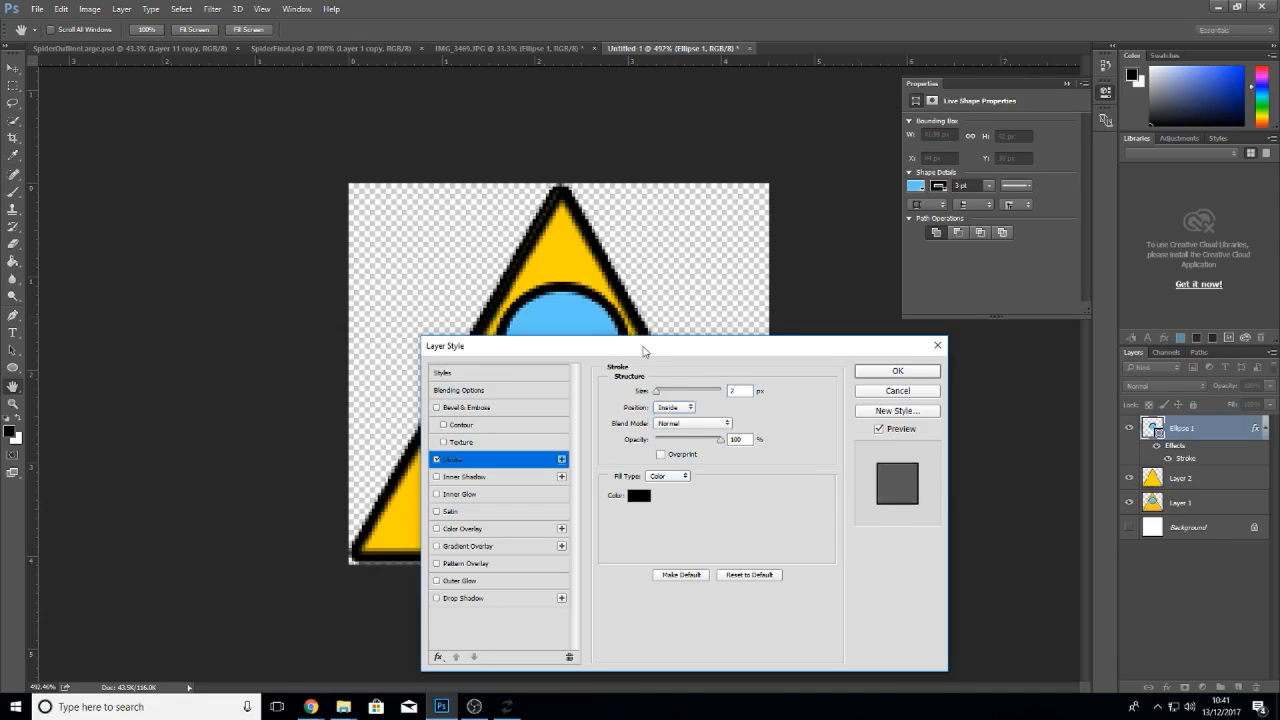
# - Try stroke sizes of 3 px and 1 px on the circle, and apply the effect with a size of 2 px
pyautogui.moveTo(643, 352); pyautogui.dragTo(607, 397)
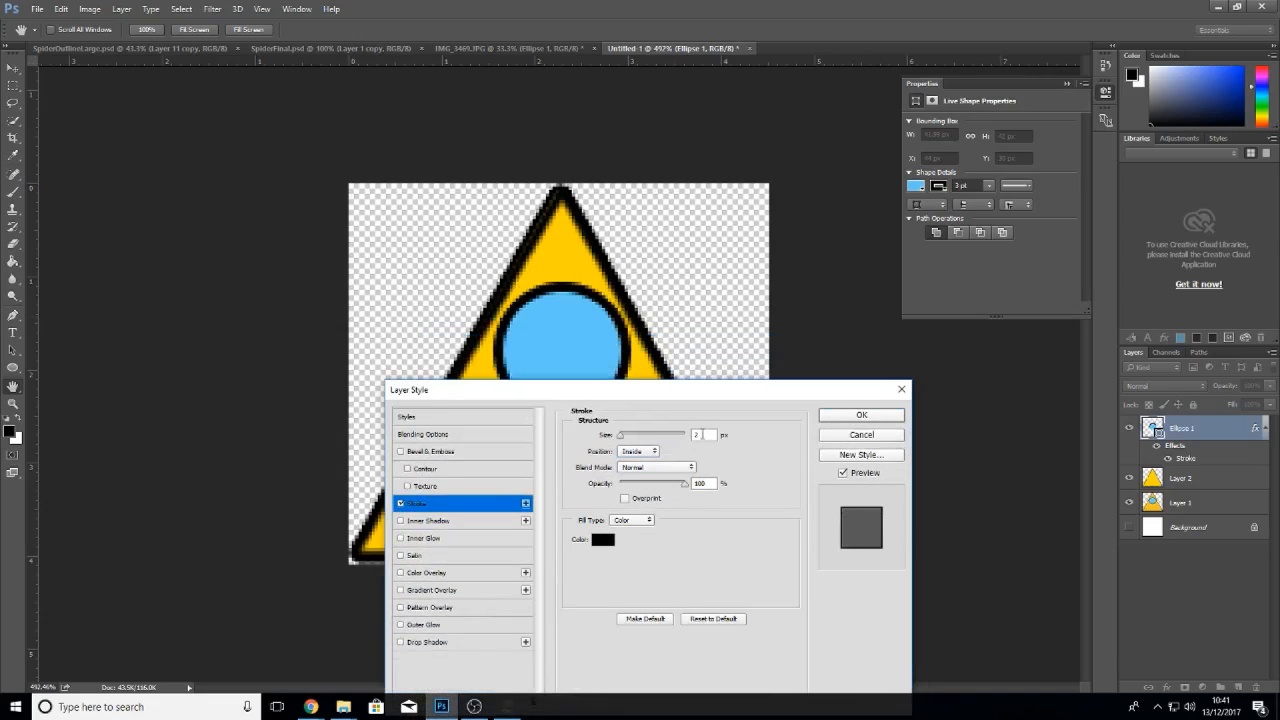
pyautogui.click(701, 434)
pyautogui.write('3')
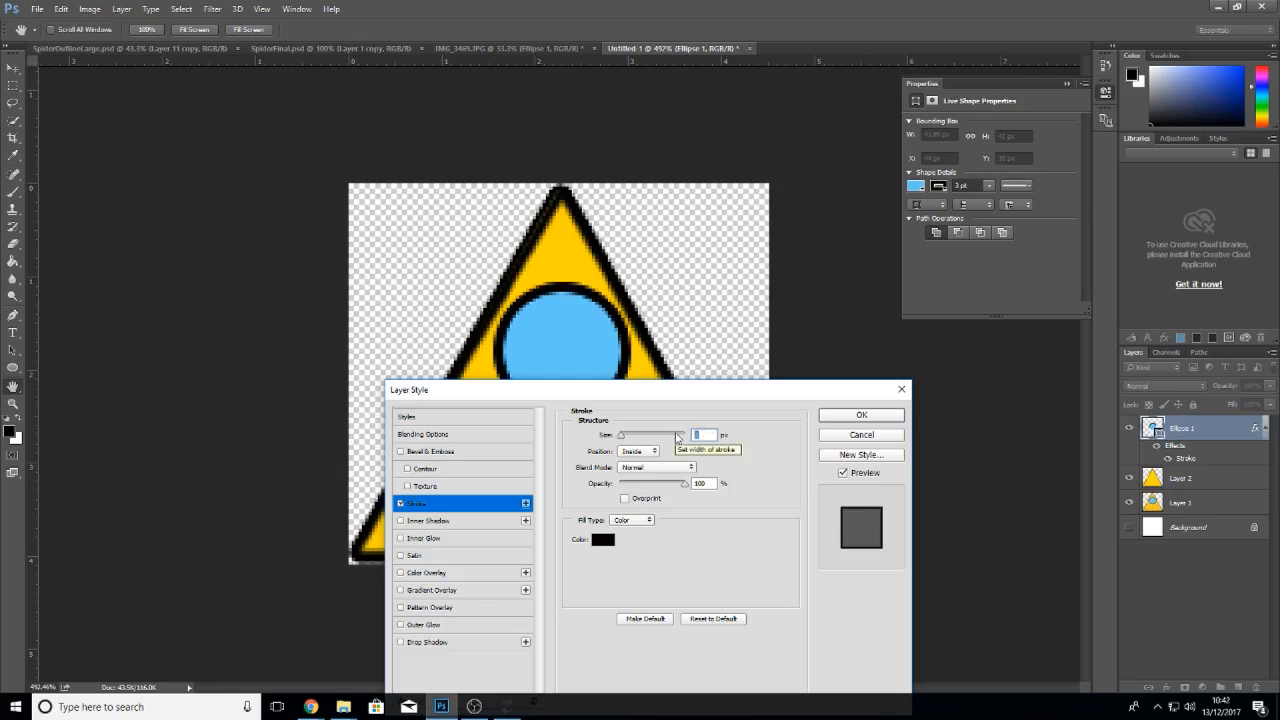
pyautogui.write('1')
pyautogui.moveTo(700, 433); pyautogui.dragTo(669, 431)
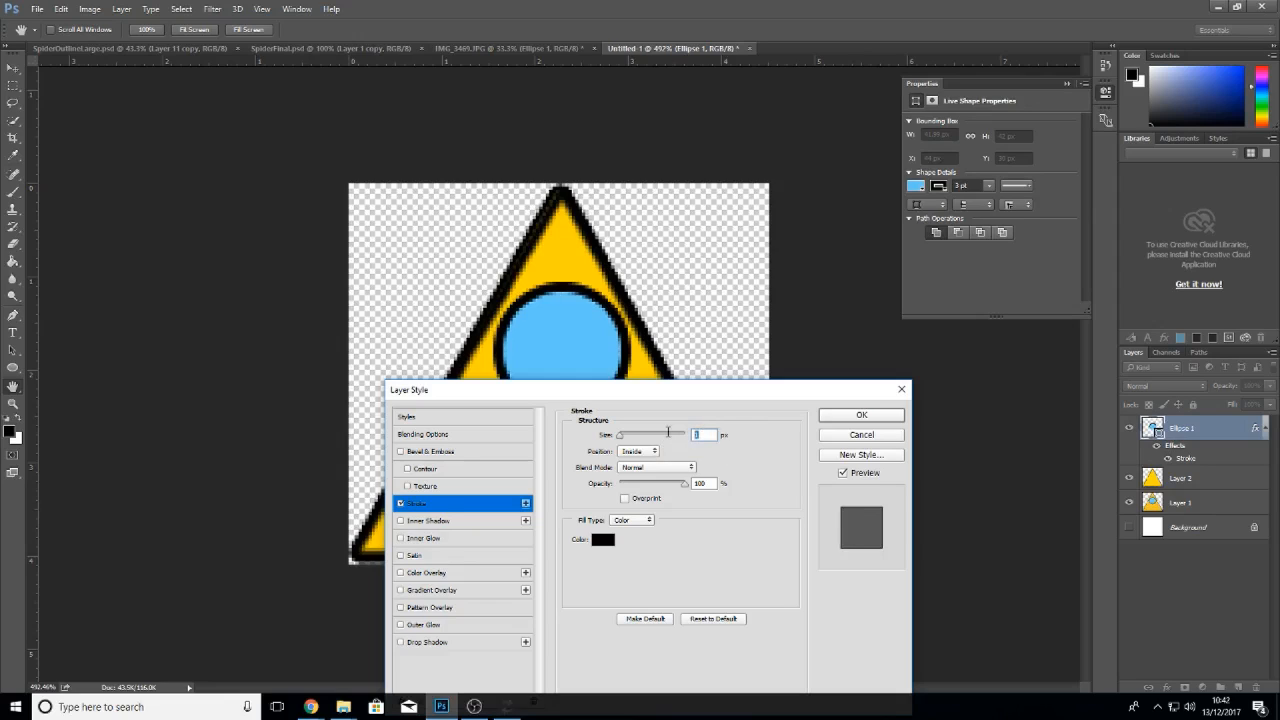
pyautogui.write('2')
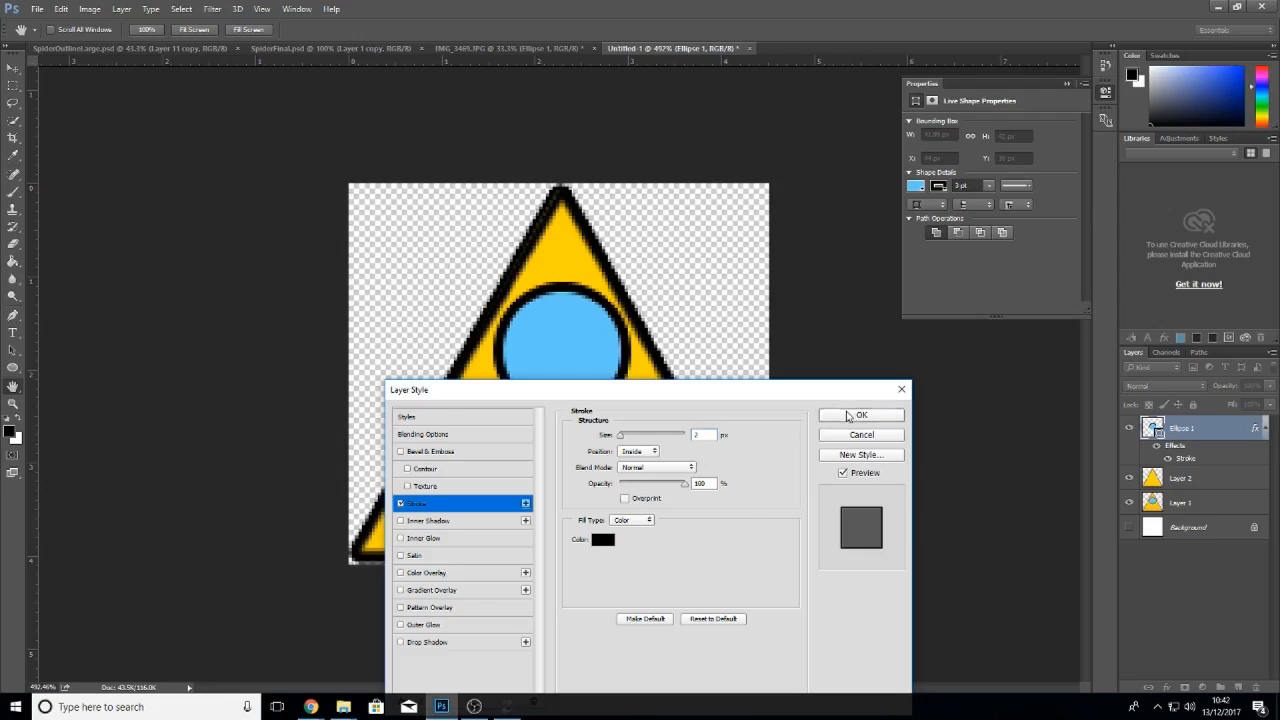
pyautogui.click(861, 414)
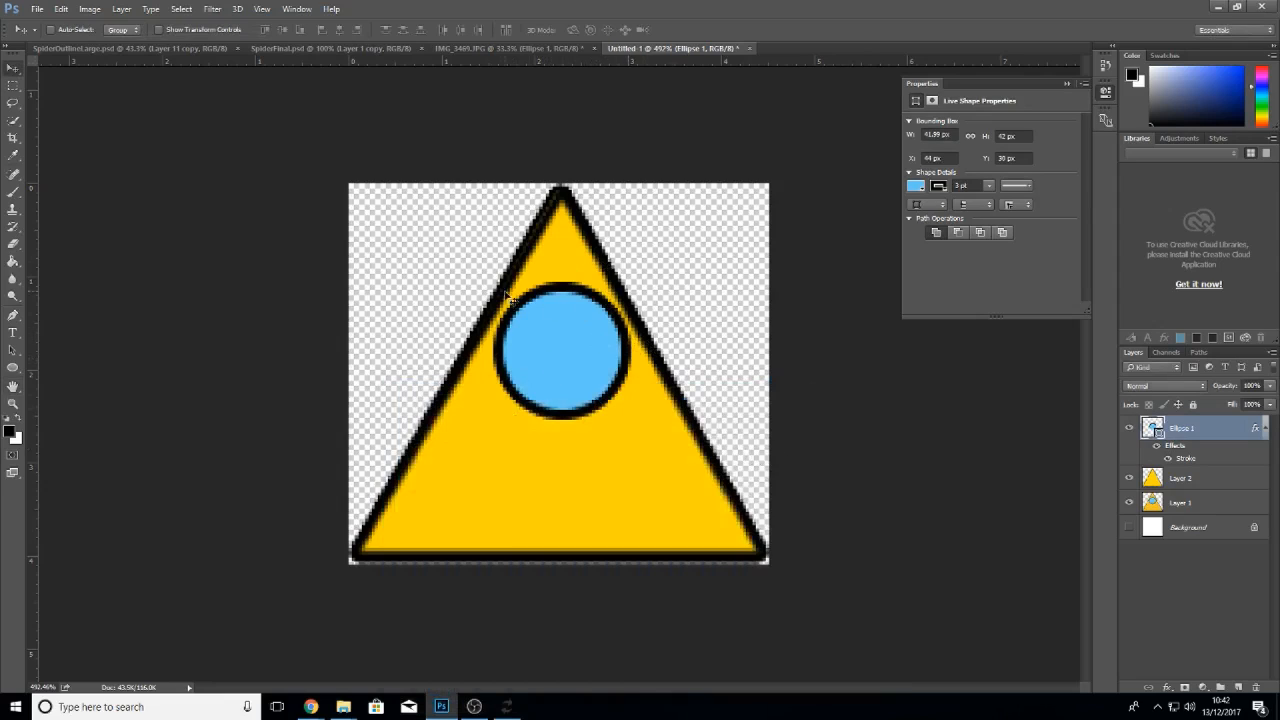
# - Nudge the blue circle down inside the triangle to X 44 px and Y 37 px
pyautogui.press('Down')
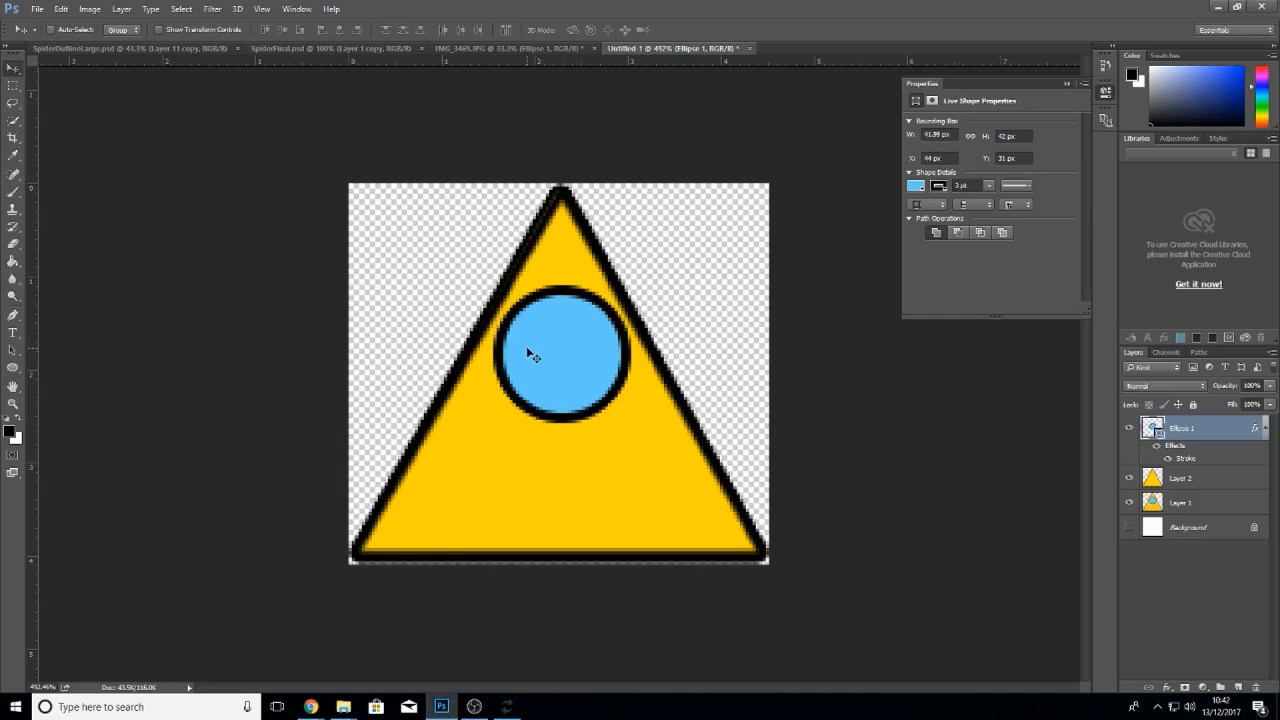
pyautogui.press('Down')
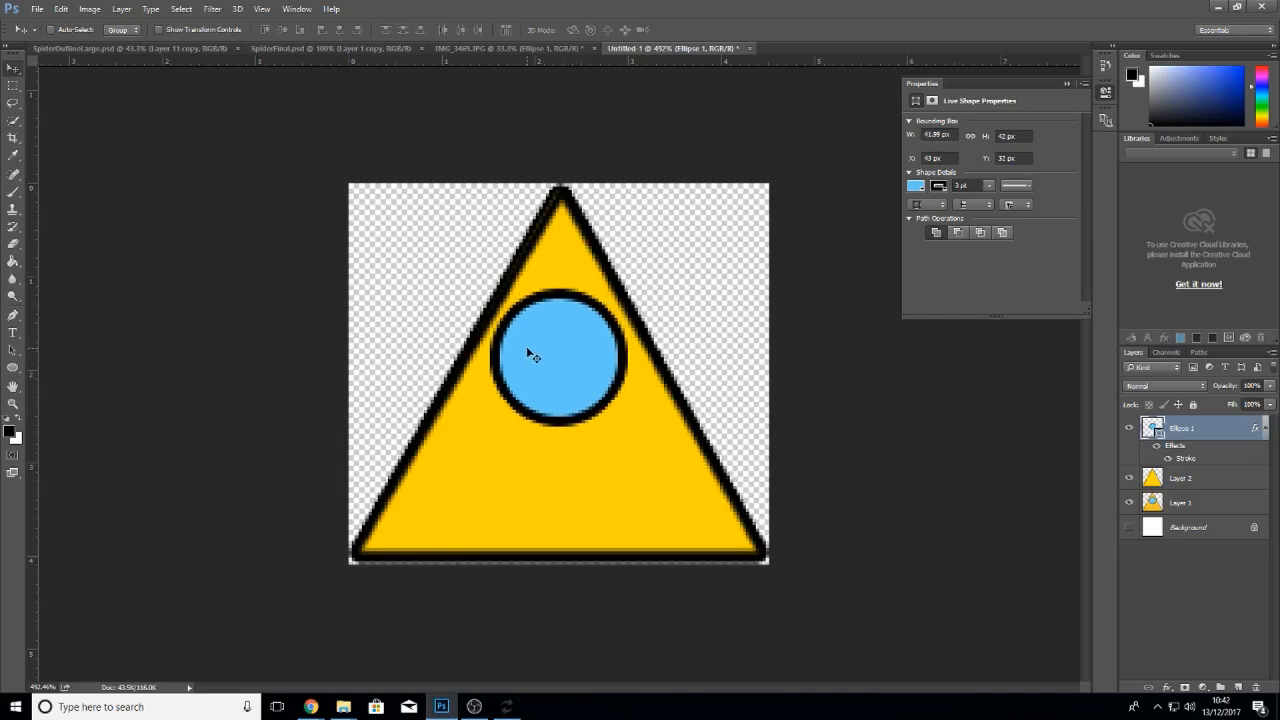
pyautogui.press('Down')
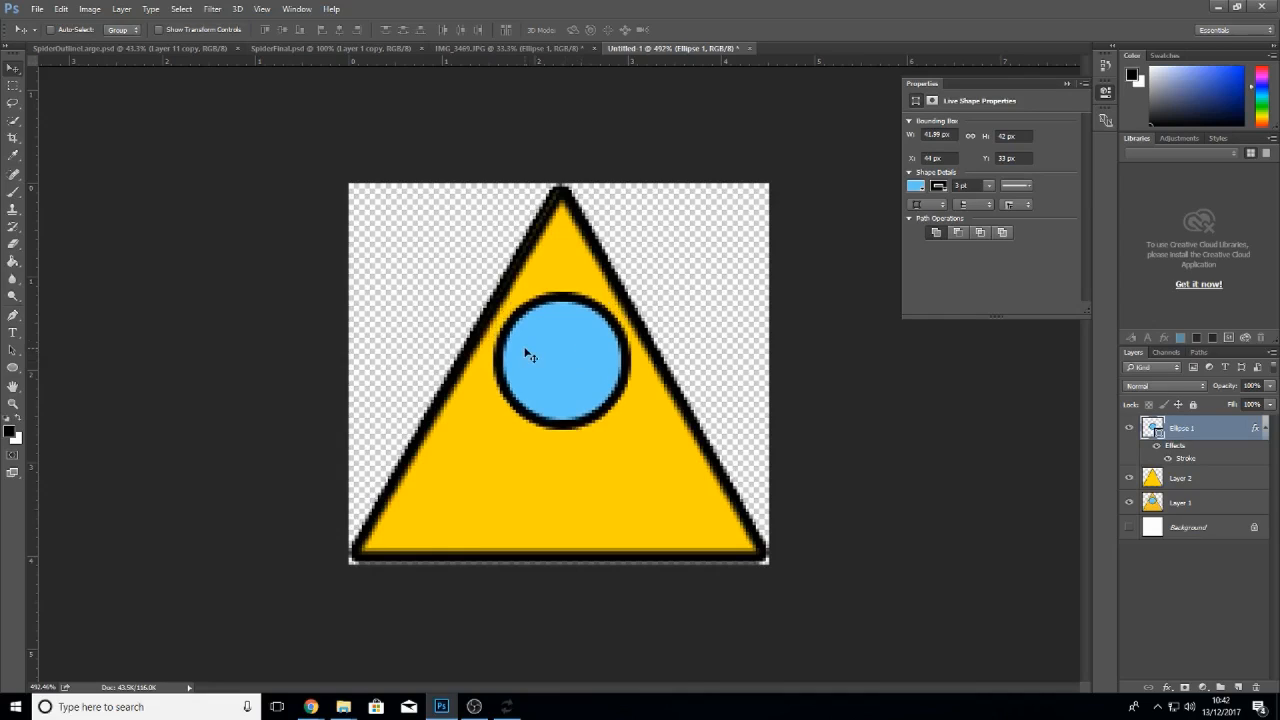
pyautogui.press('Left')
pyautogui.press('Right')
pyautogui.moveTo(548, 367); pyautogui.dragTo(549, 366)
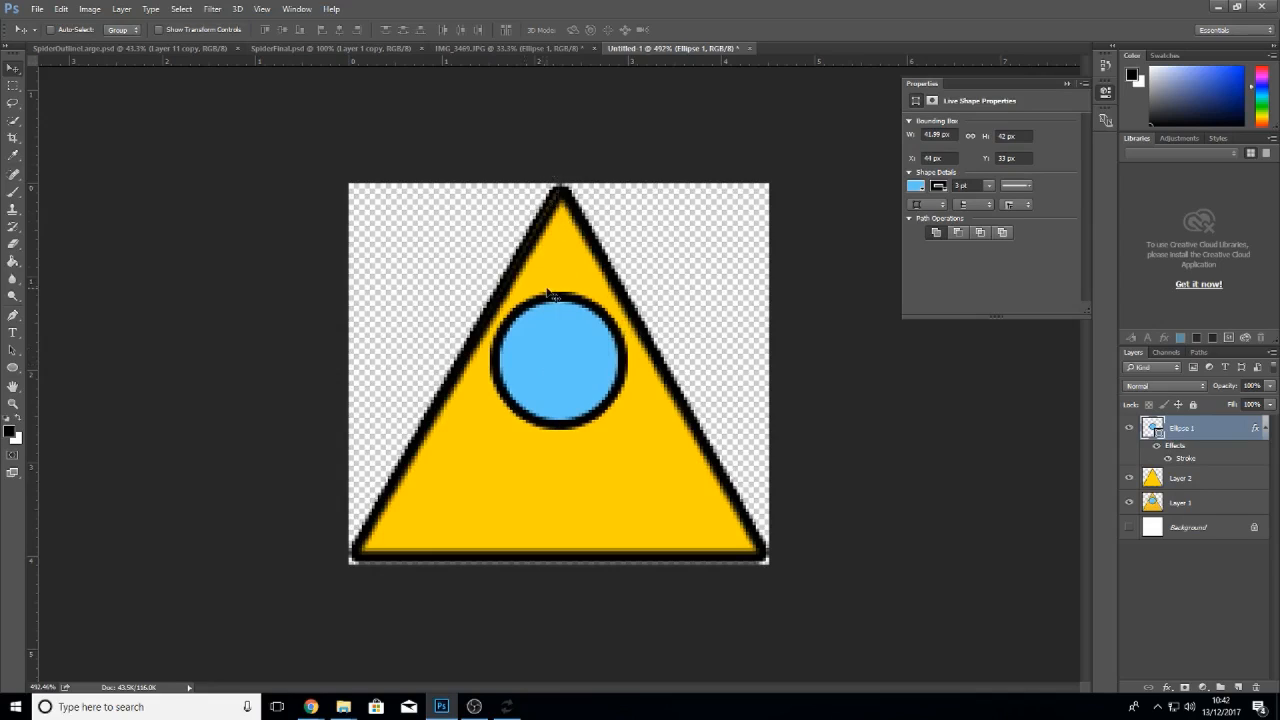
pyautogui.press('Right')
pyautogui.press('Down')
pyautogui.press('Down')
pyautogui.press('Down')
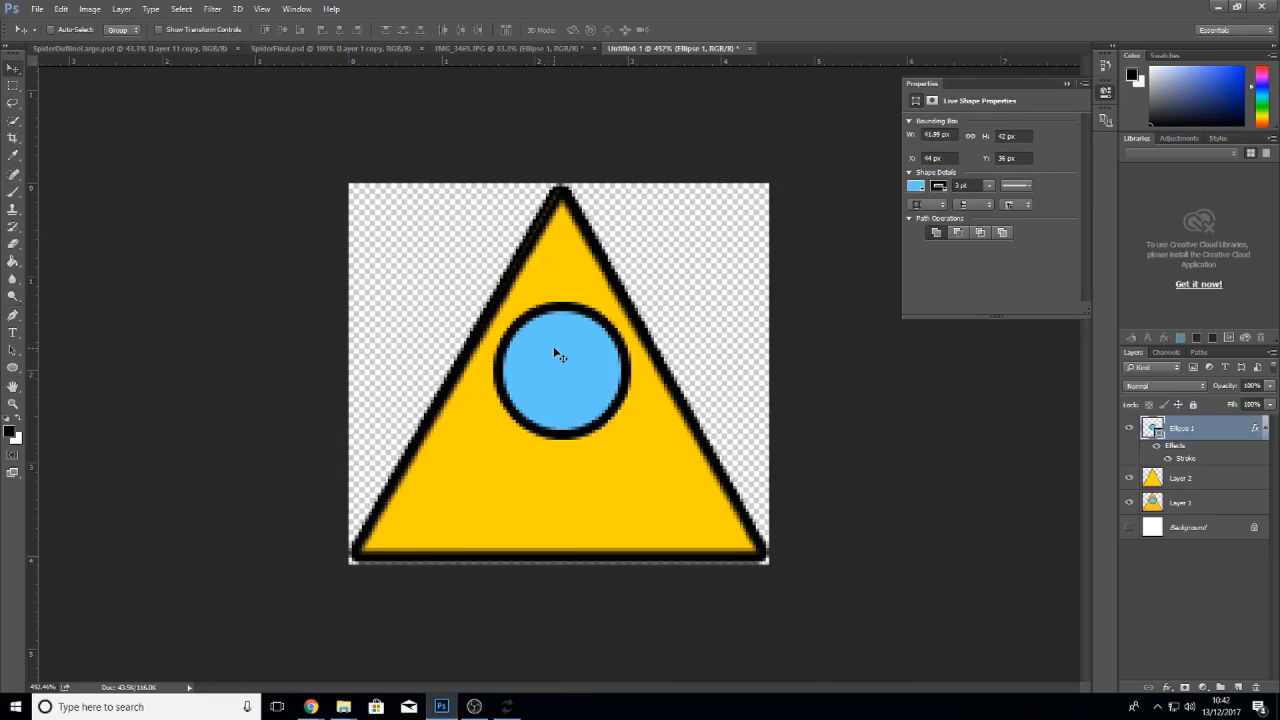
pyautogui.press('Left')
pyautogui.press('Down')
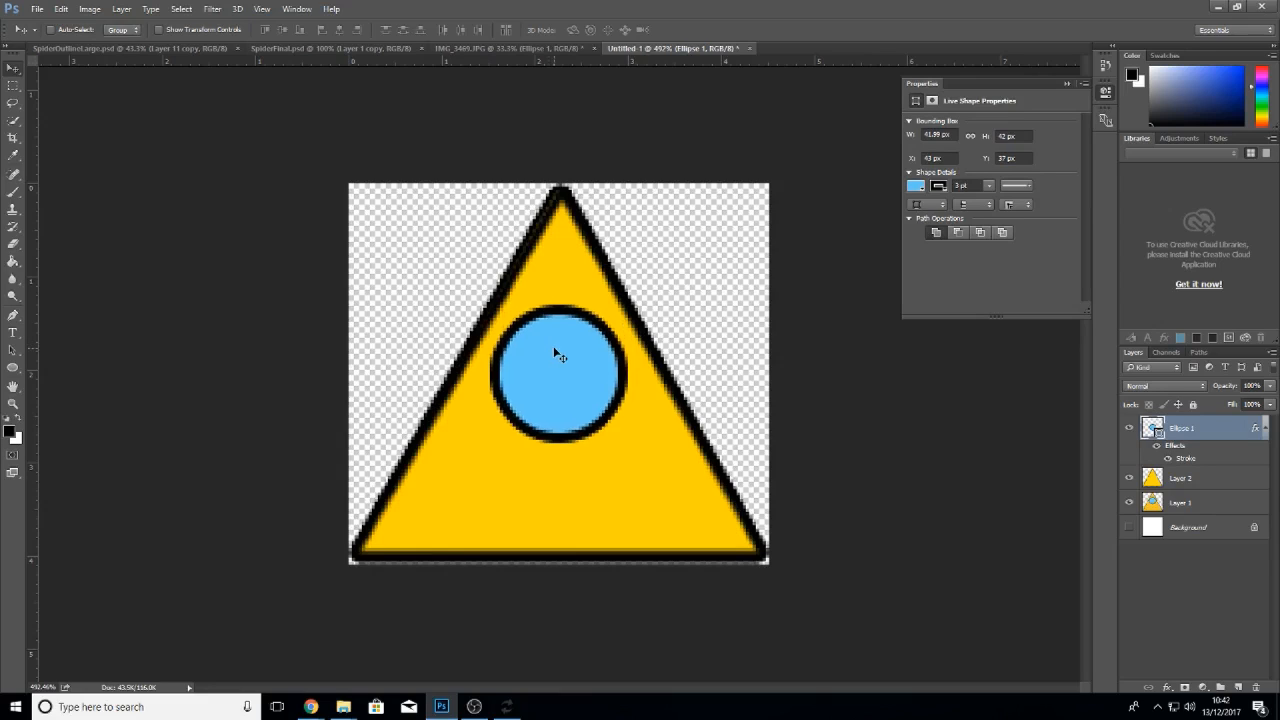
pyautogui.press('Right')
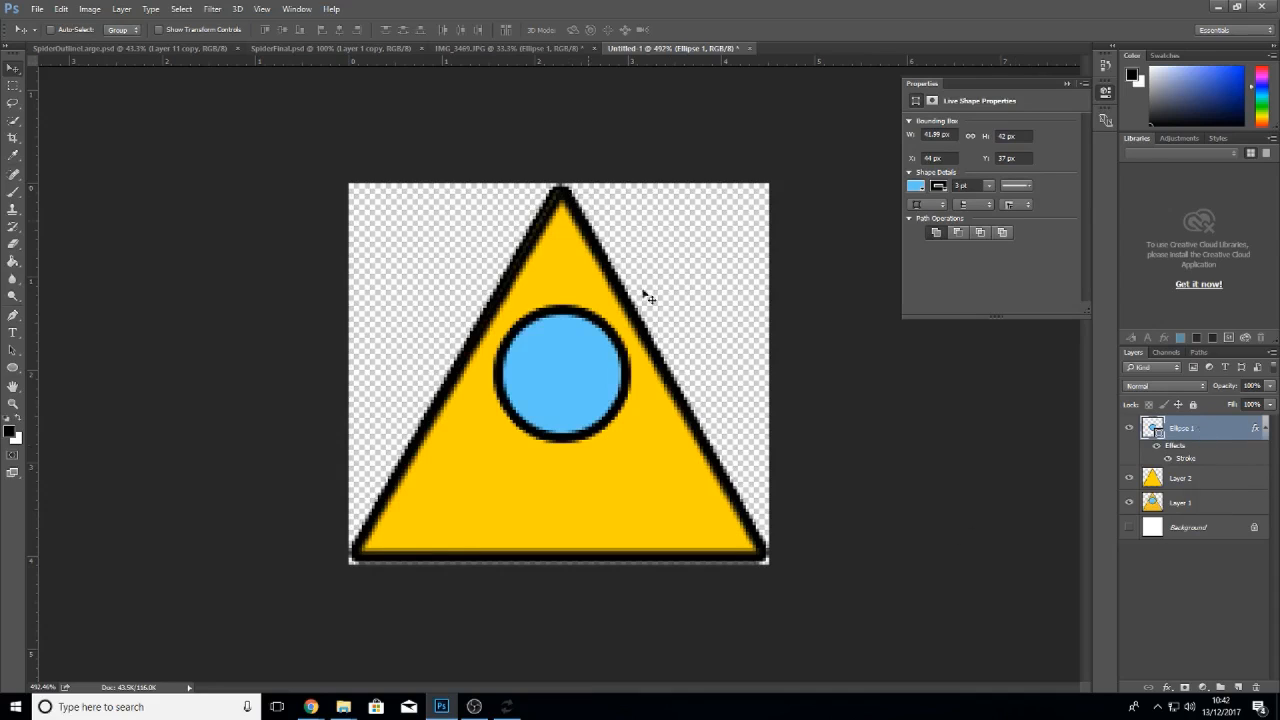
# - Toggle the visibility of Layer 1 to compare the triangle's outline with and without the reference graphic
pyautogui.click(1129, 502)
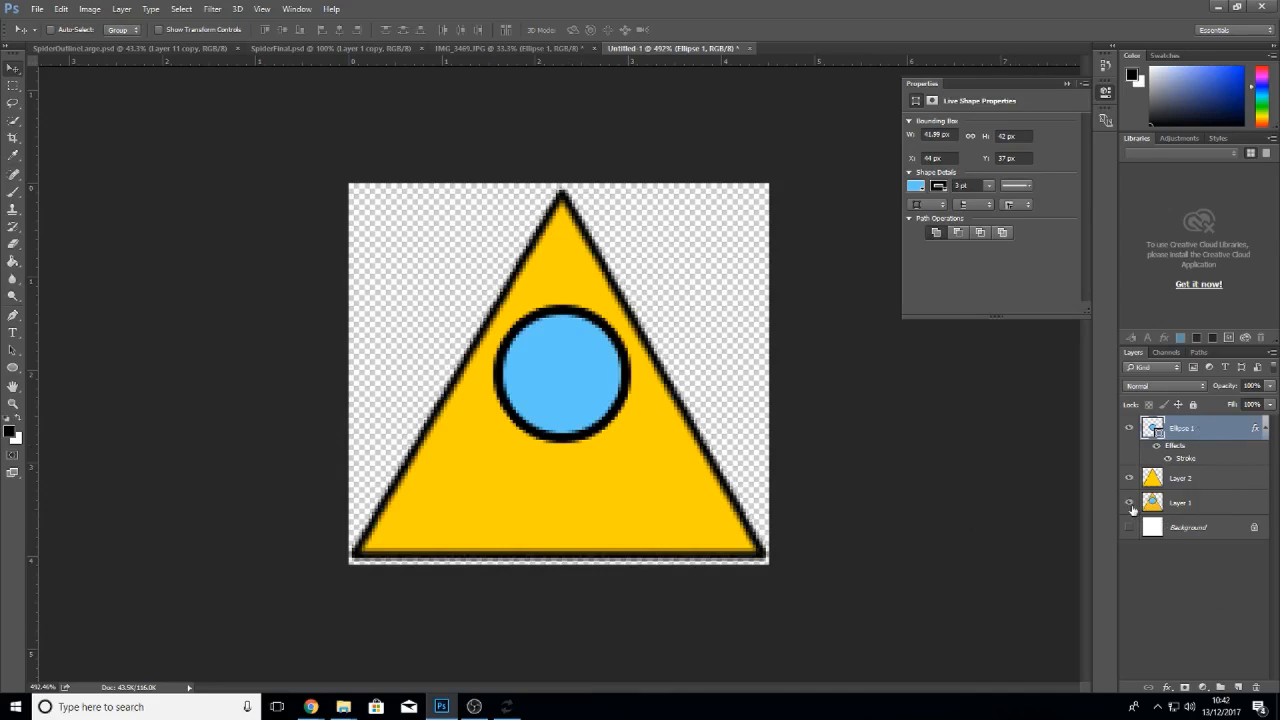
pyautogui.click(1130, 505)
pyautogui.click(1130, 508)
pyautogui.click(1130, 508)
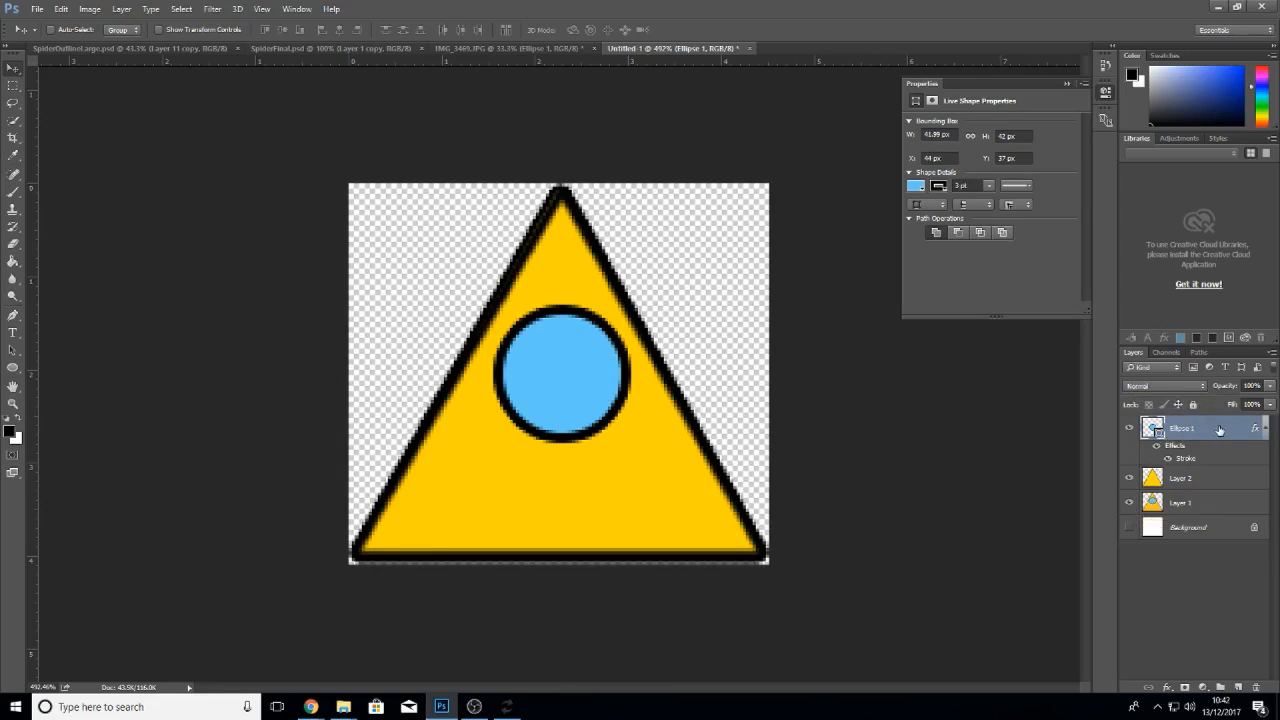
# - Merge Ellipse 1, Layer 2 and Layer 1 into a single layer, and undo the merge
pyautogui.keyDown('shift'); pyautogui.click(1205, 507); pyautogui.keyUp('shift')
pyautogui.rightClick(1205, 507)
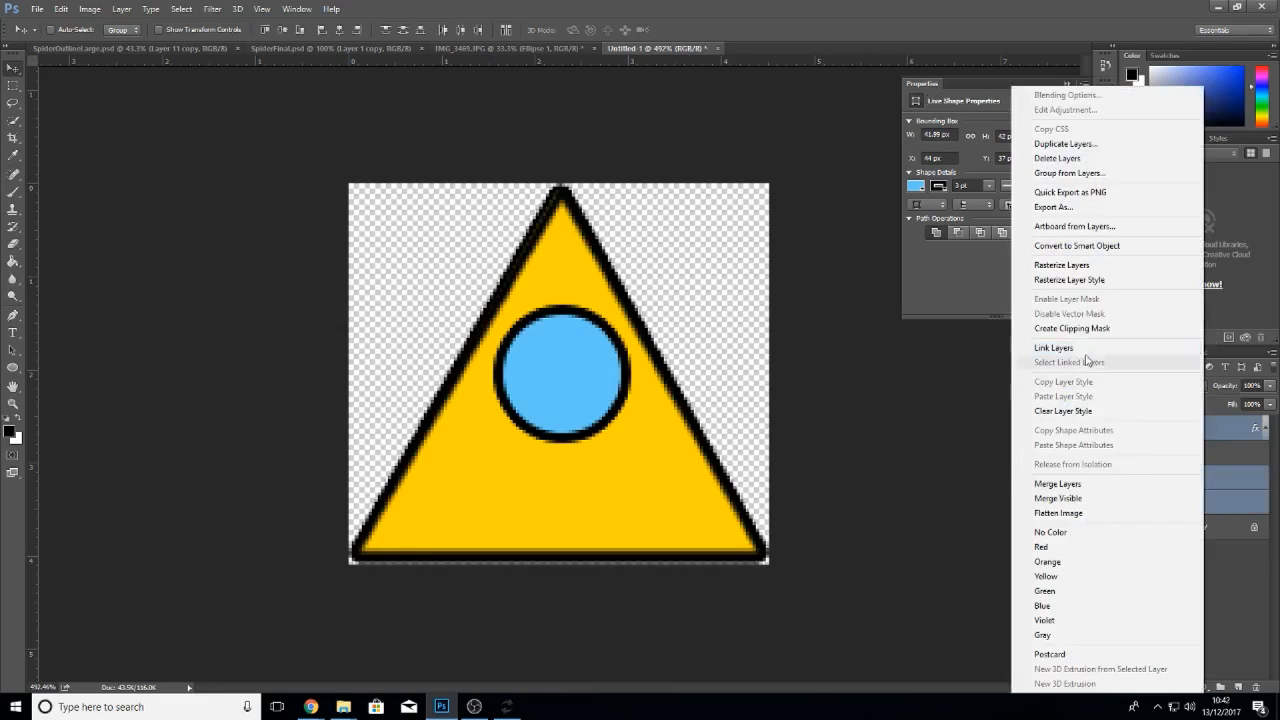
pyautogui.click(1067, 484)
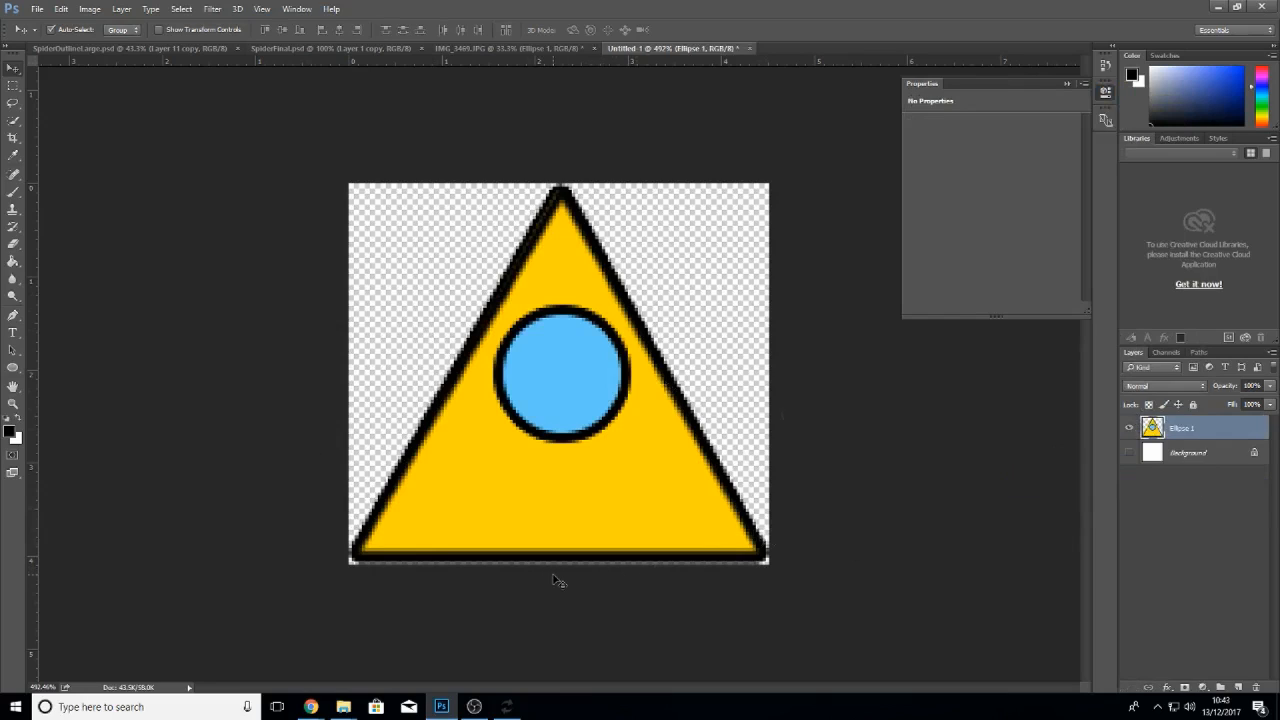
pyautogui.hotkey('ctrl', 'z')
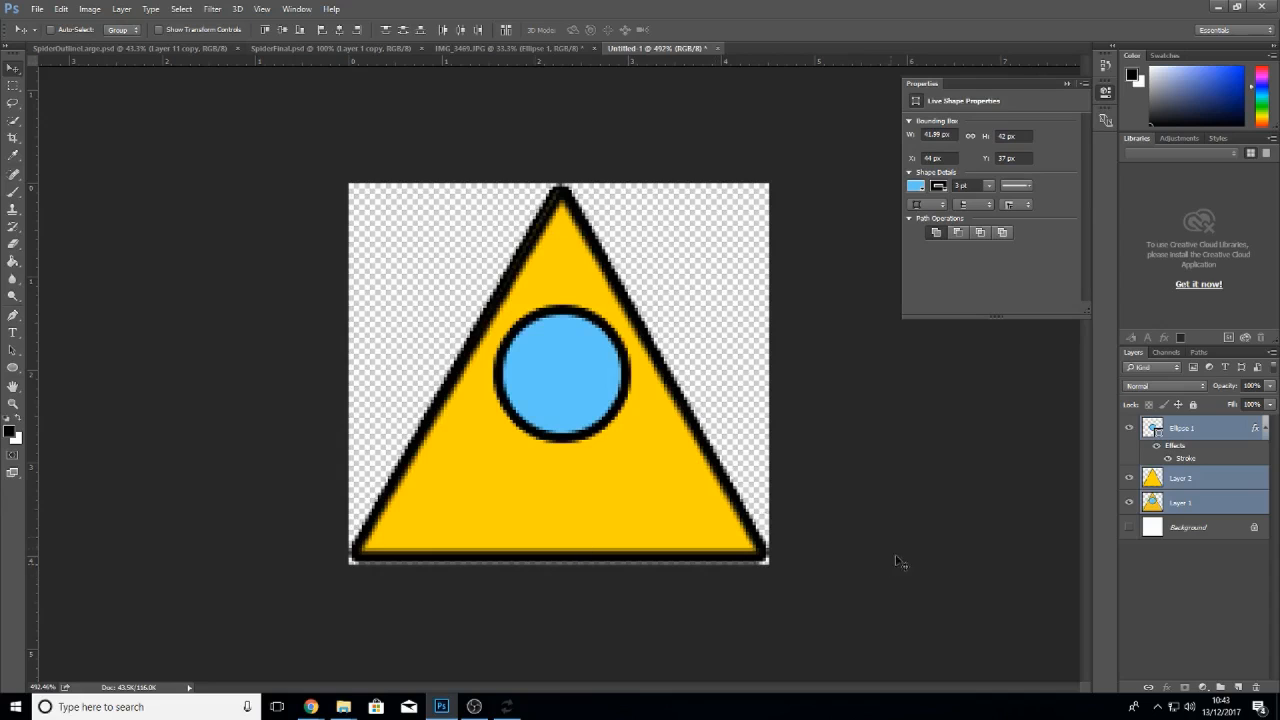
# - Hide the reference graphic on Layer 1 and leave Layer 2's layer style settings without changes
pyautogui.click(1129, 502)
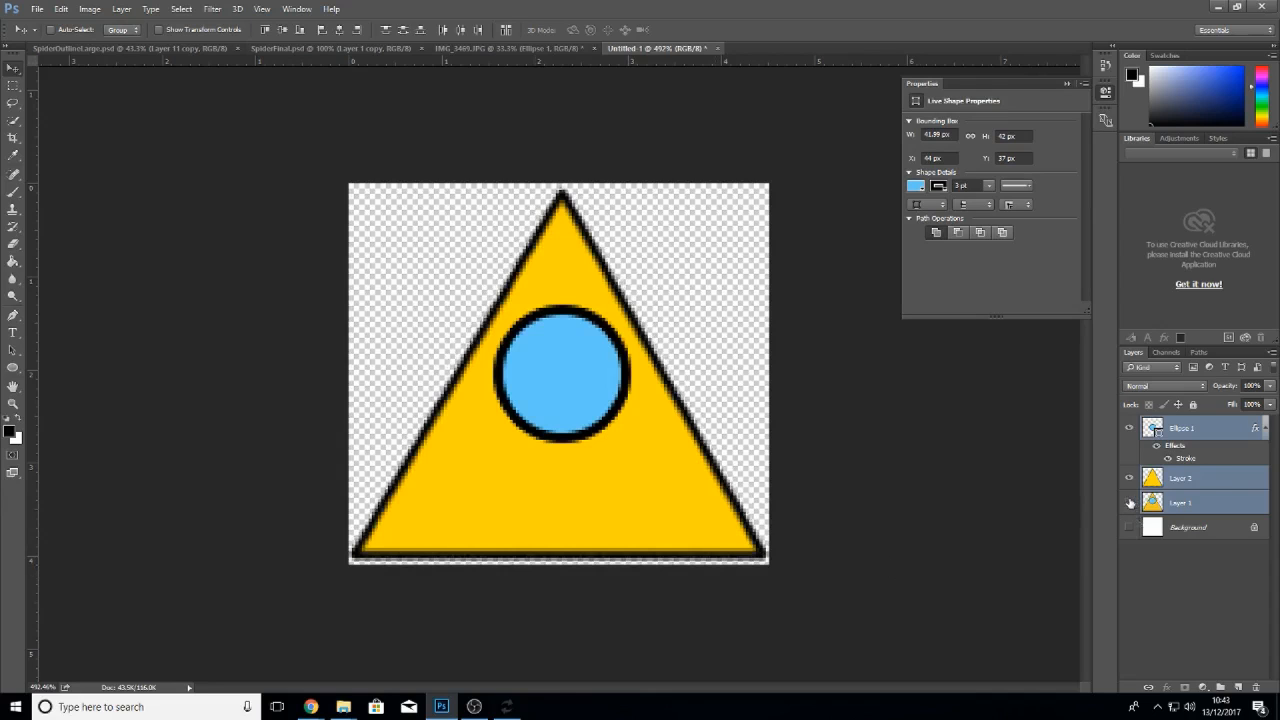
pyautogui.doubleClick(1209, 483)
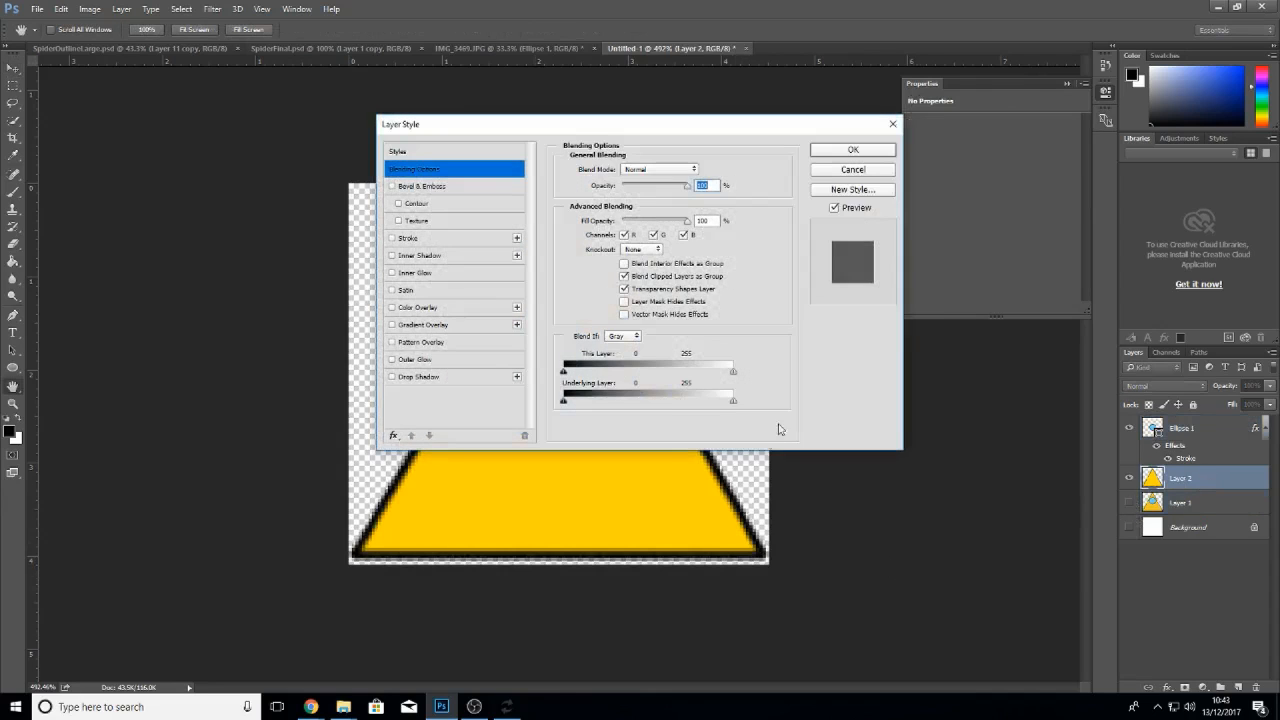
pyautogui.click(832, 170)
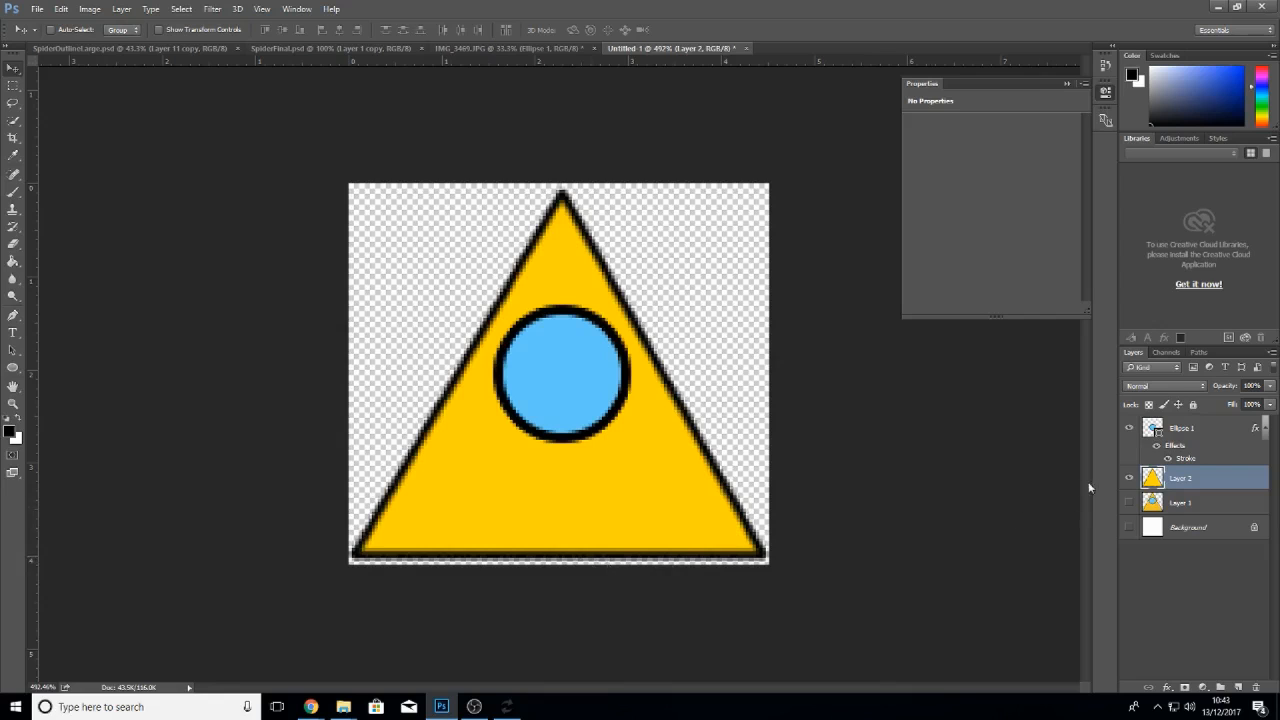
# - Try a black Stroke effect on Layer 2's triangle with position Outside and size 1 px
pyautogui.doubleClick(1205, 482)
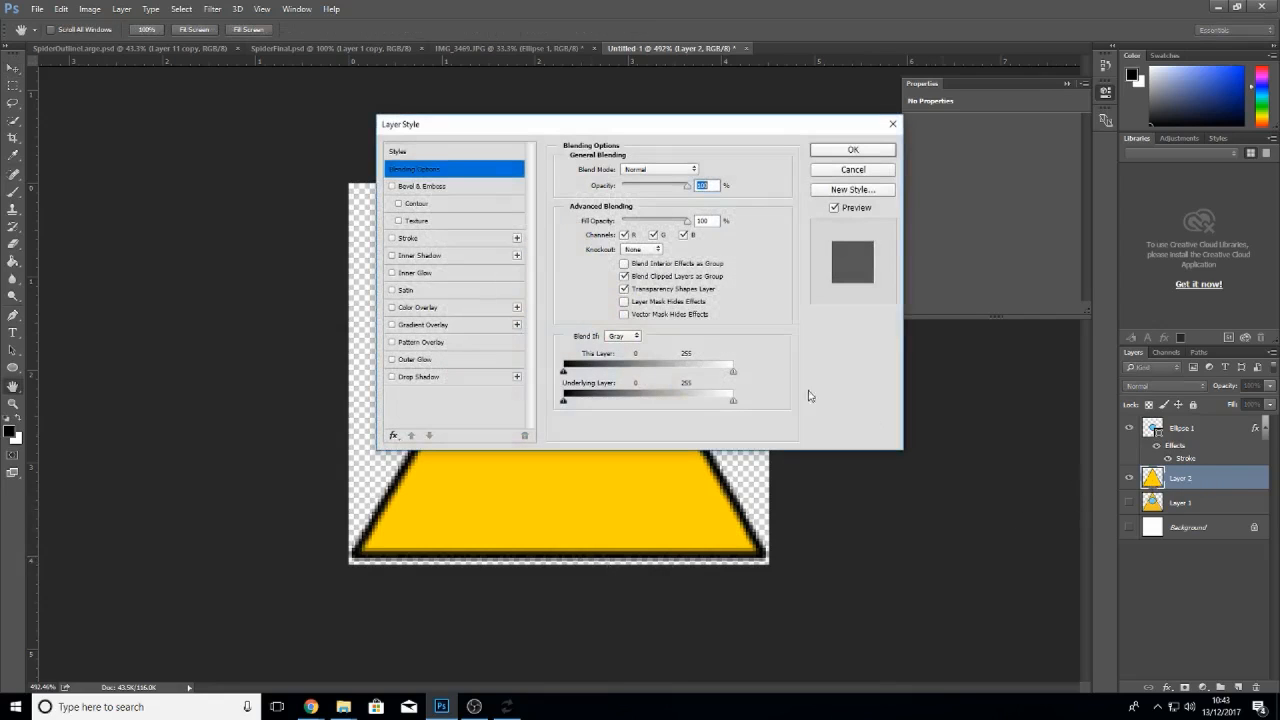
pyautogui.click(421, 242)
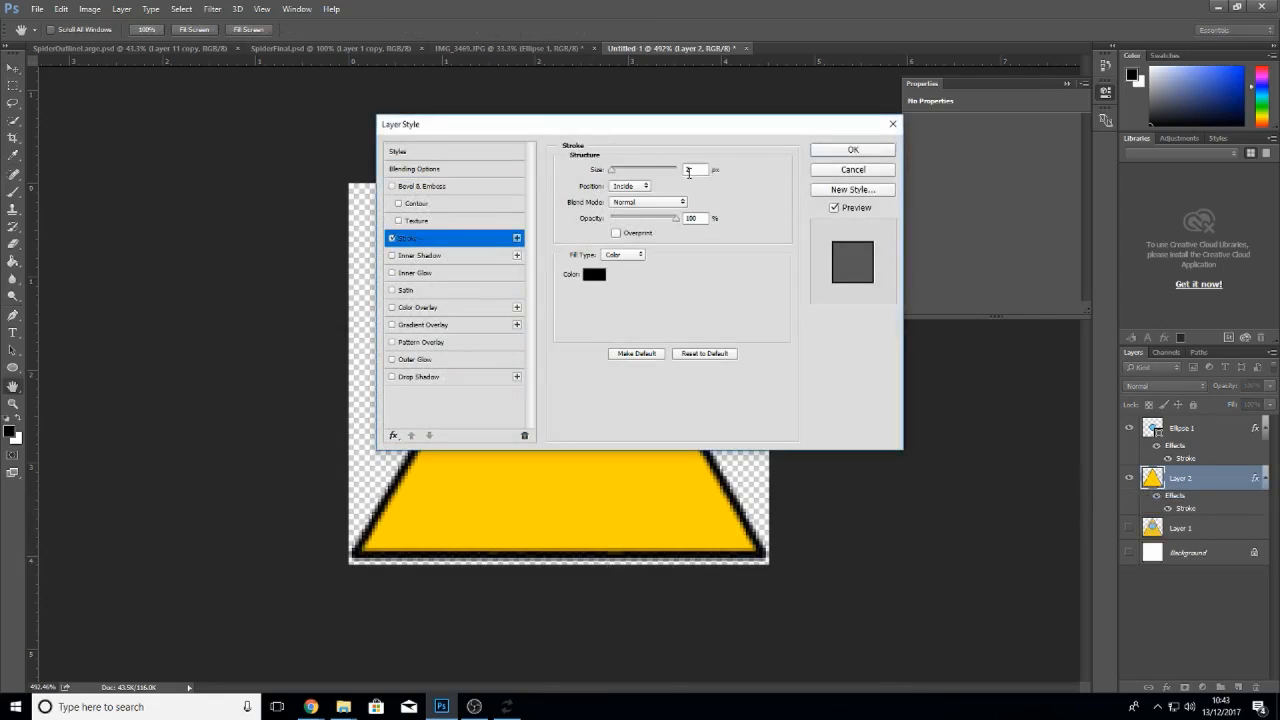
pyautogui.click(622, 205)
pyautogui.click(621, 206)
pyautogui.click(620, 188)
pyautogui.click(621, 197)
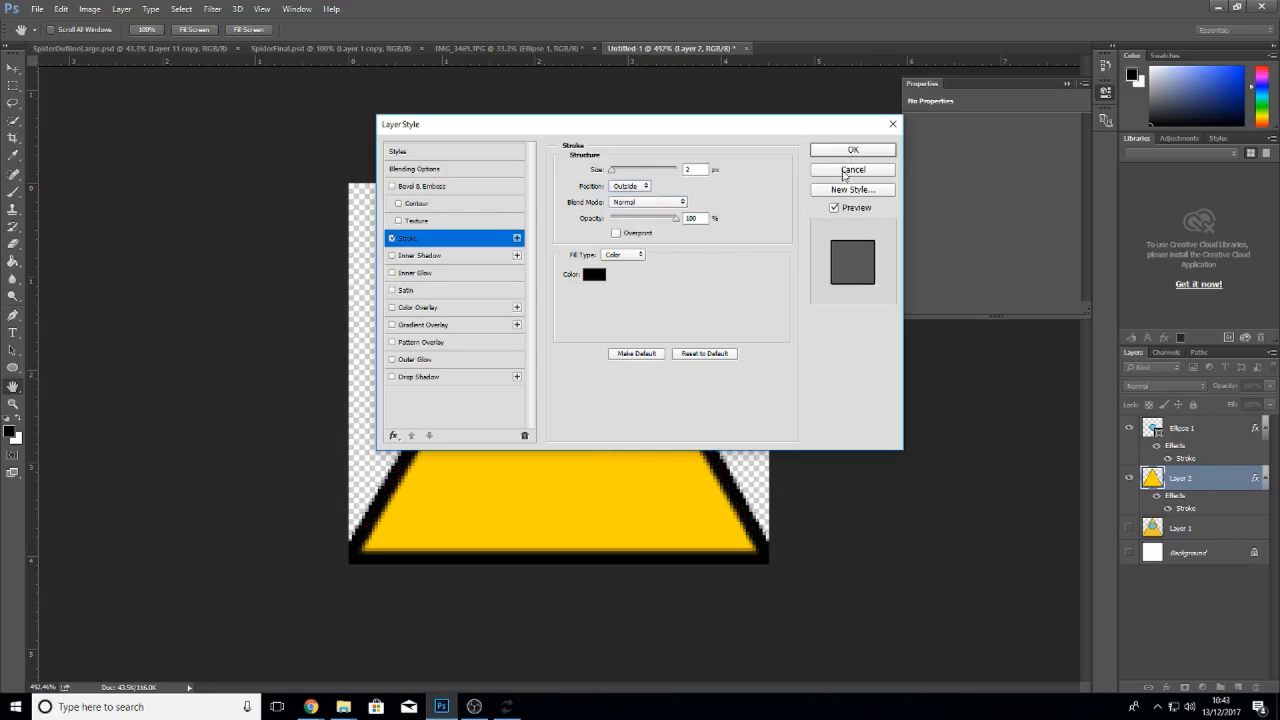
pyautogui.doubleClick(694, 168)
pyautogui.write('1')
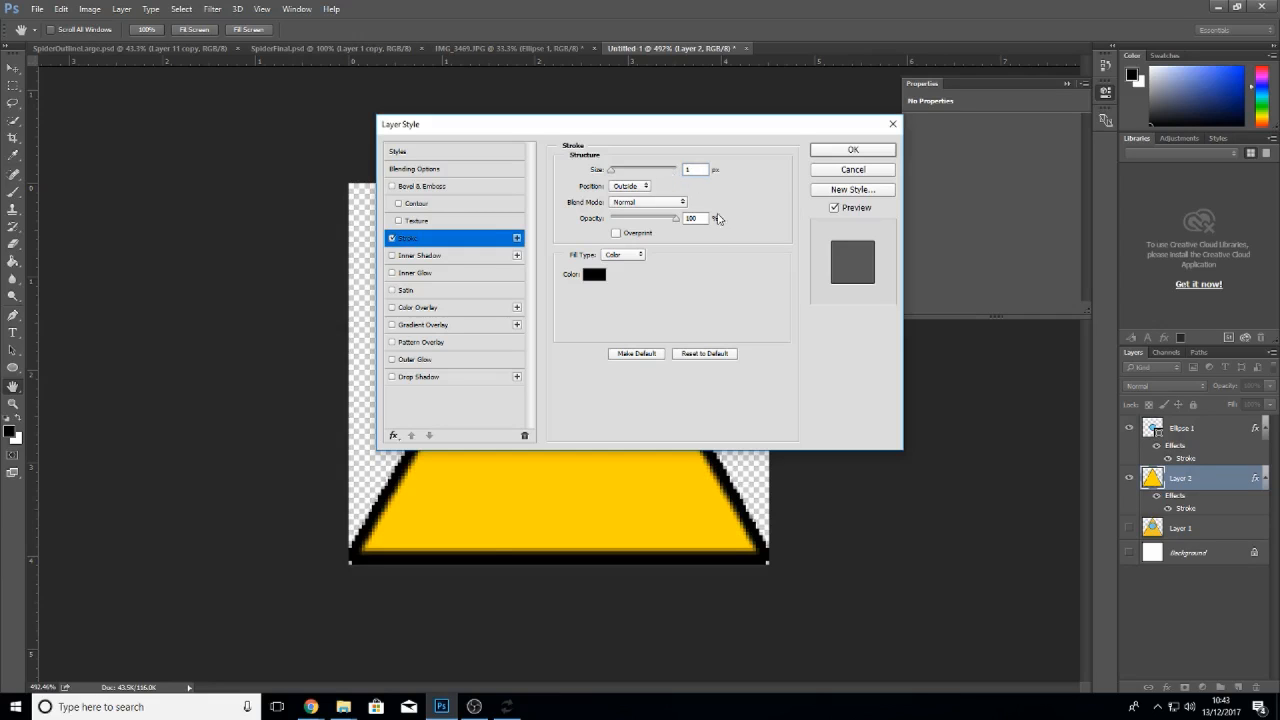
pyautogui.moveTo(737, 124); pyautogui.dragTo(937, 161)
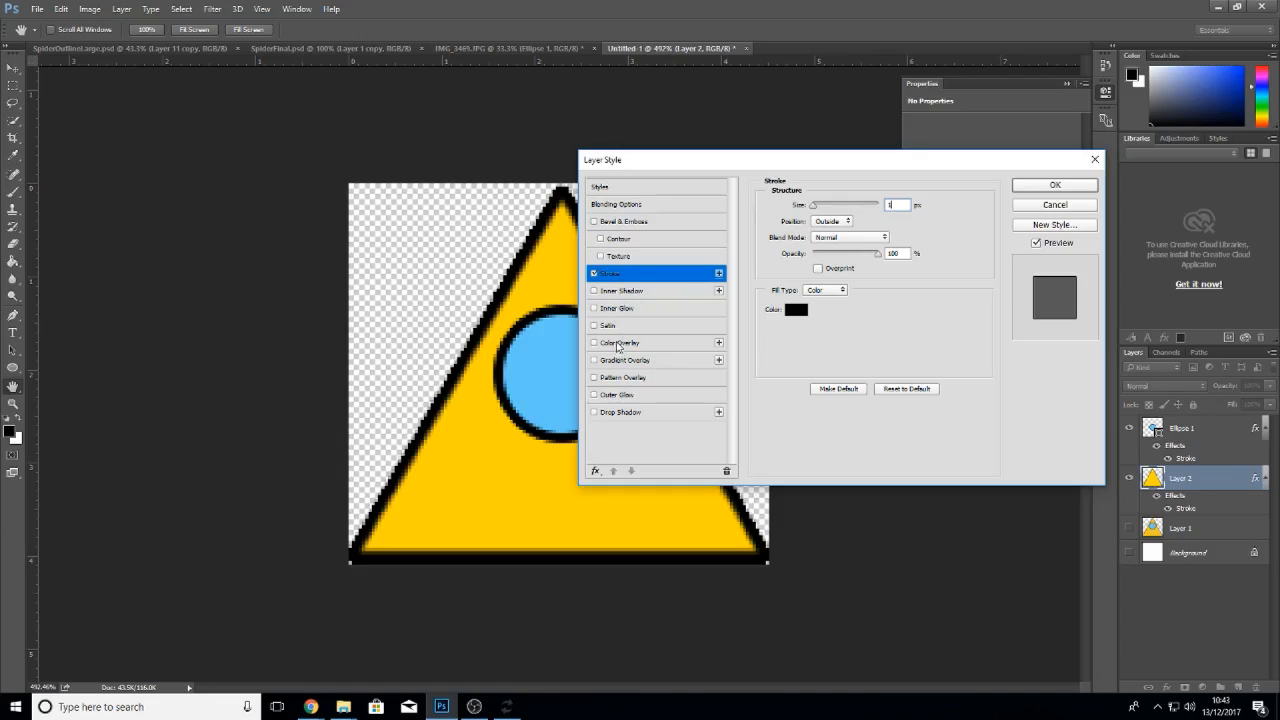
# - Try the Outer Glow and Satin effects on Layer 2's triangle, and cancel all its layer style changes
pyautogui.click(611, 397)
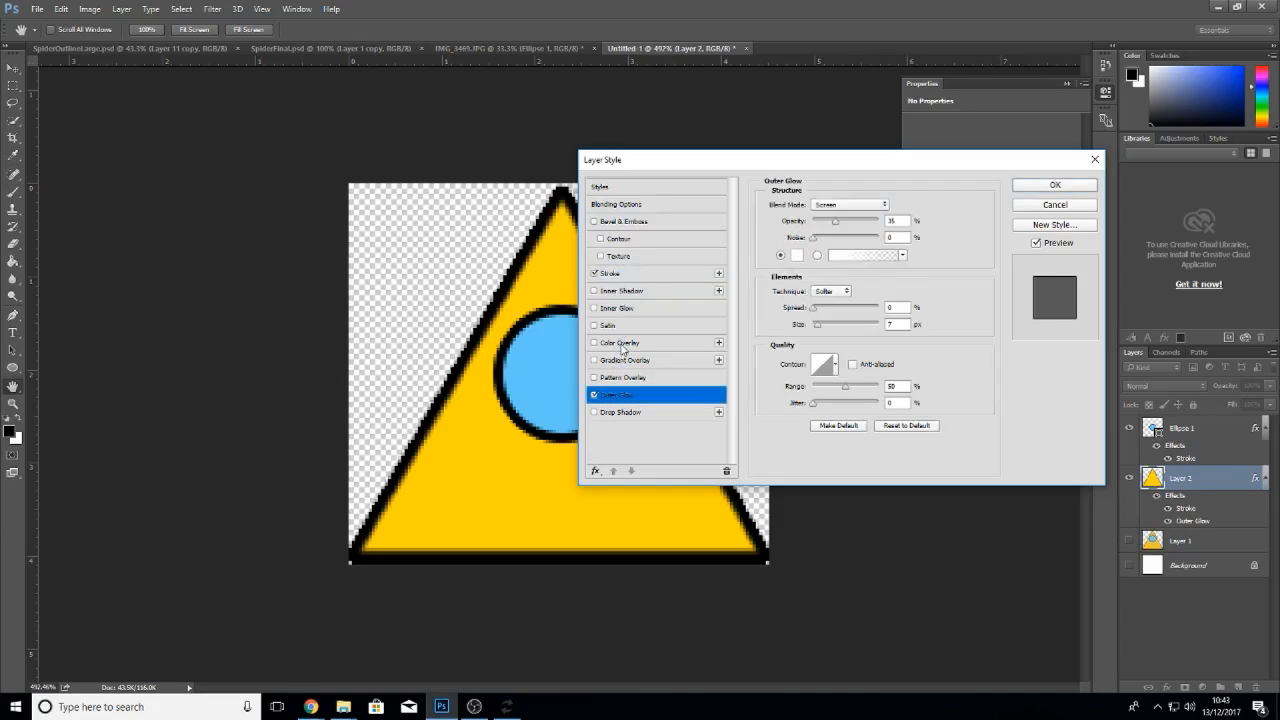
pyautogui.click(607, 327)
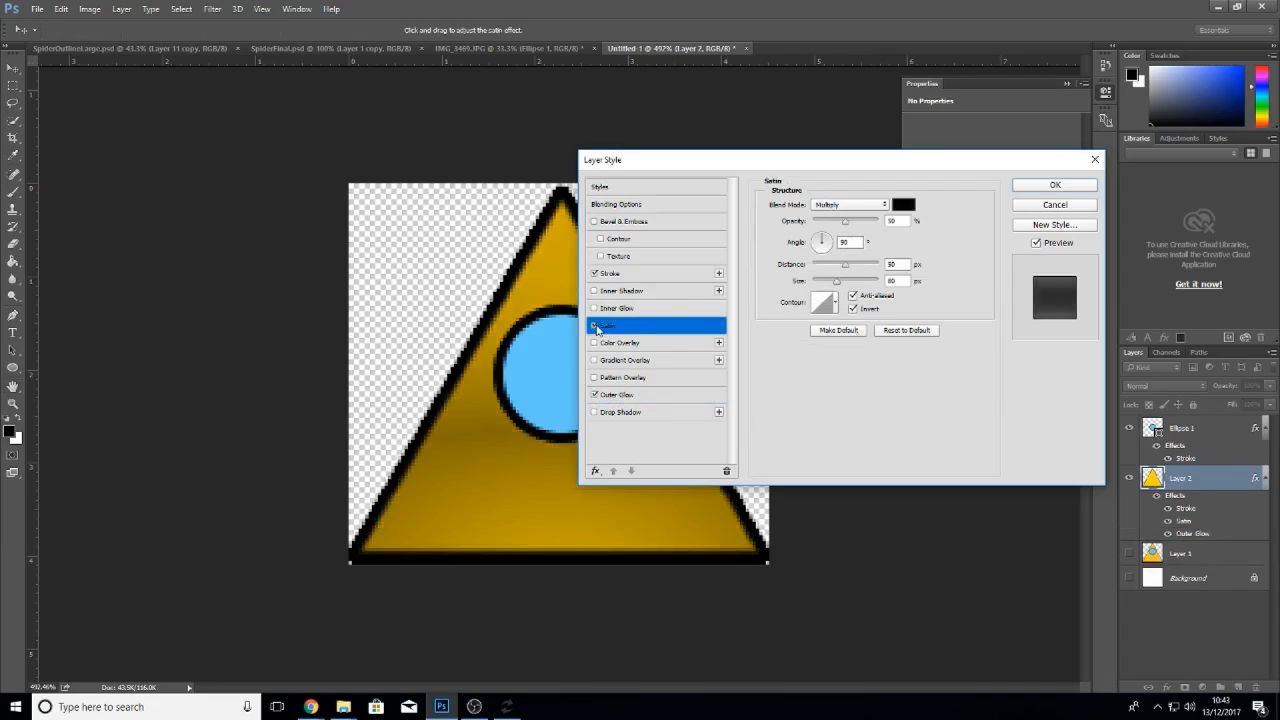
pyautogui.click(595, 327)
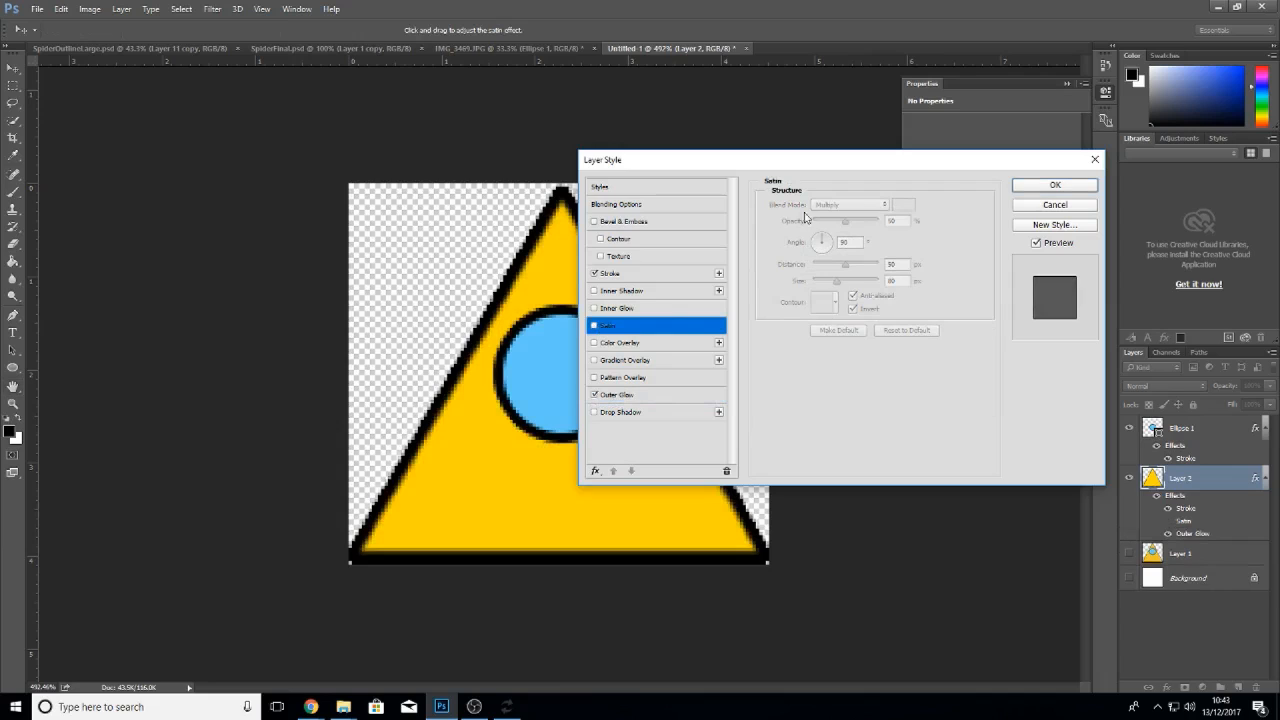
pyautogui.click(1055, 204)
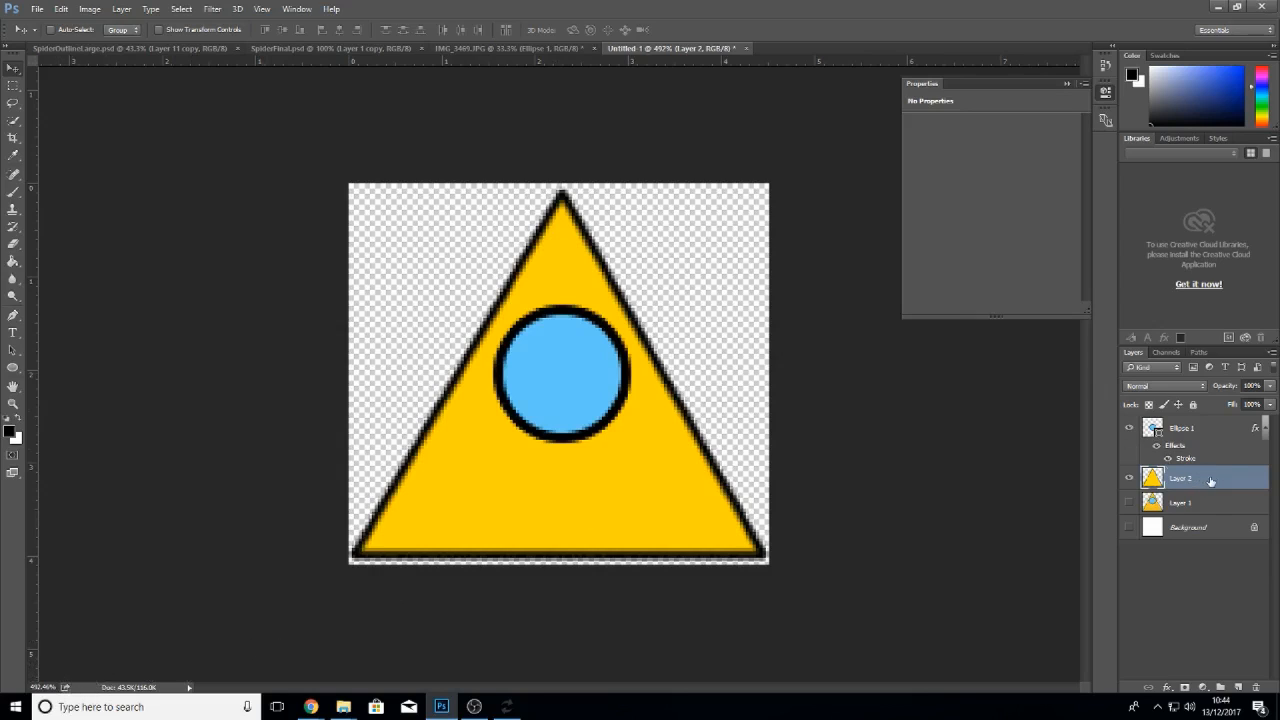
# - Apply a black 2 px Stroke effect with position Center to the yellow triangle on Layer 2
pyautogui.doubleClick(1240, 483)
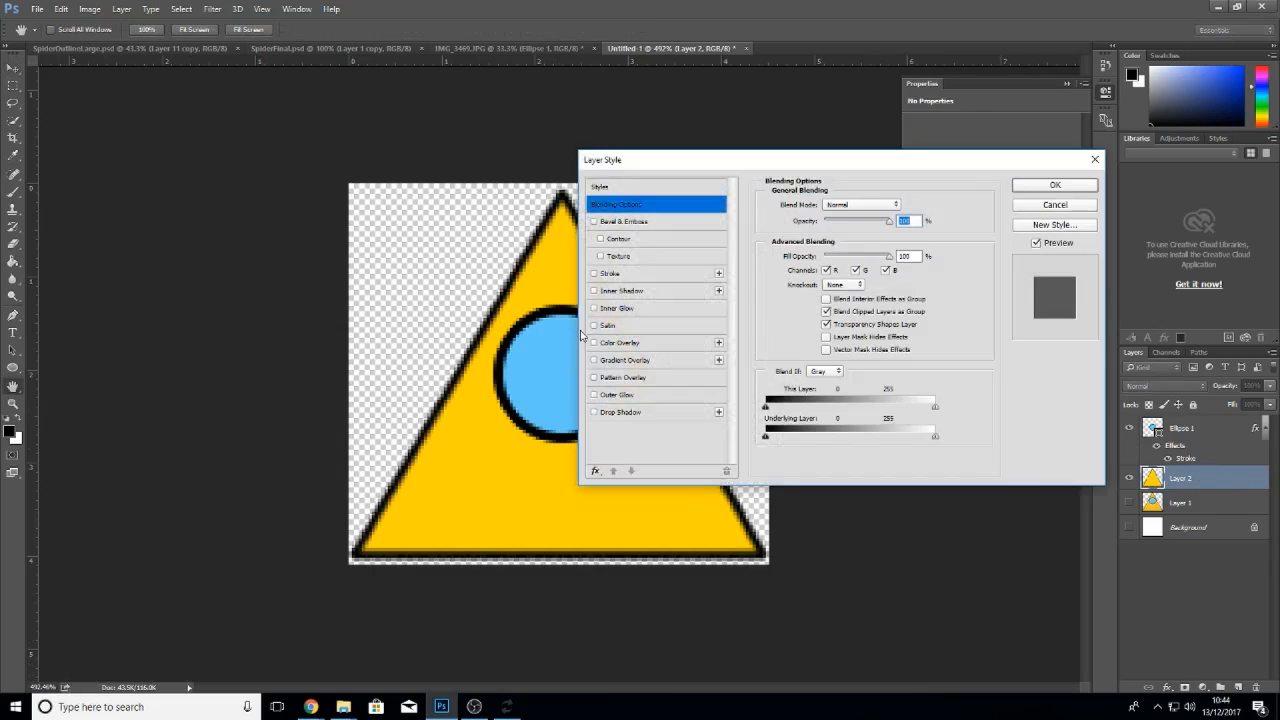
pyautogui.click(610, 276)
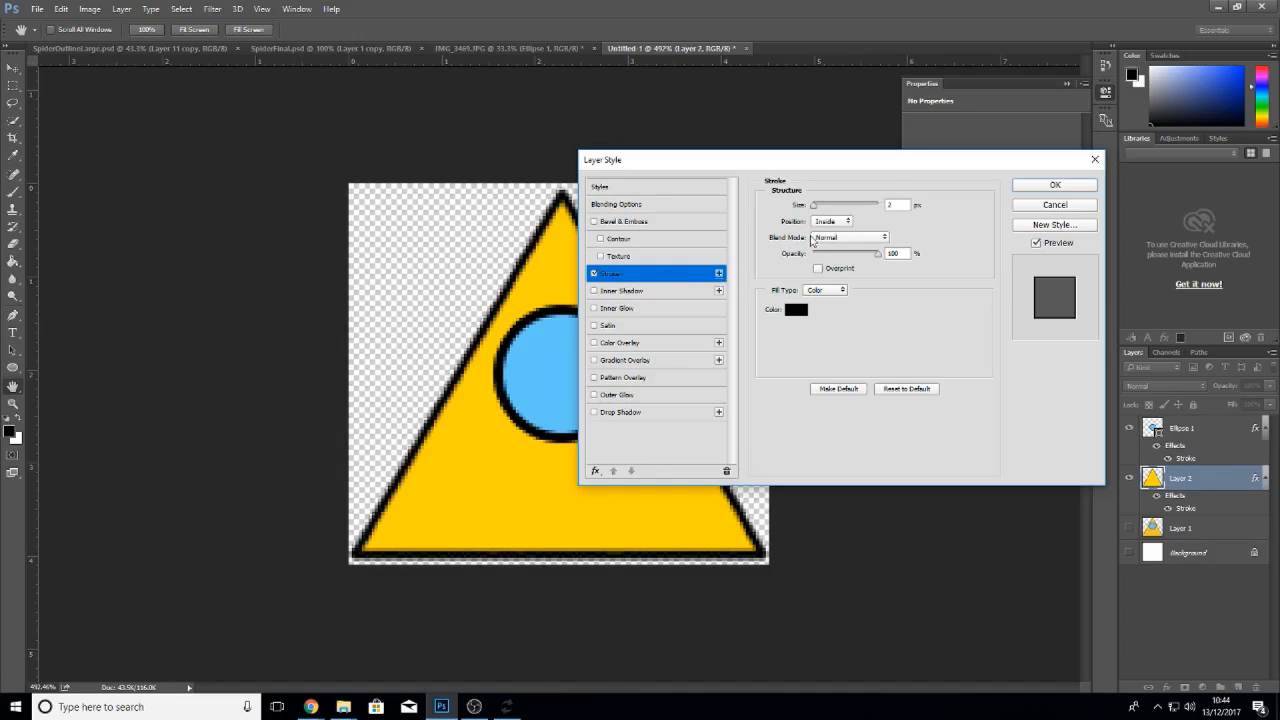
pyautogui.click(816, 221)
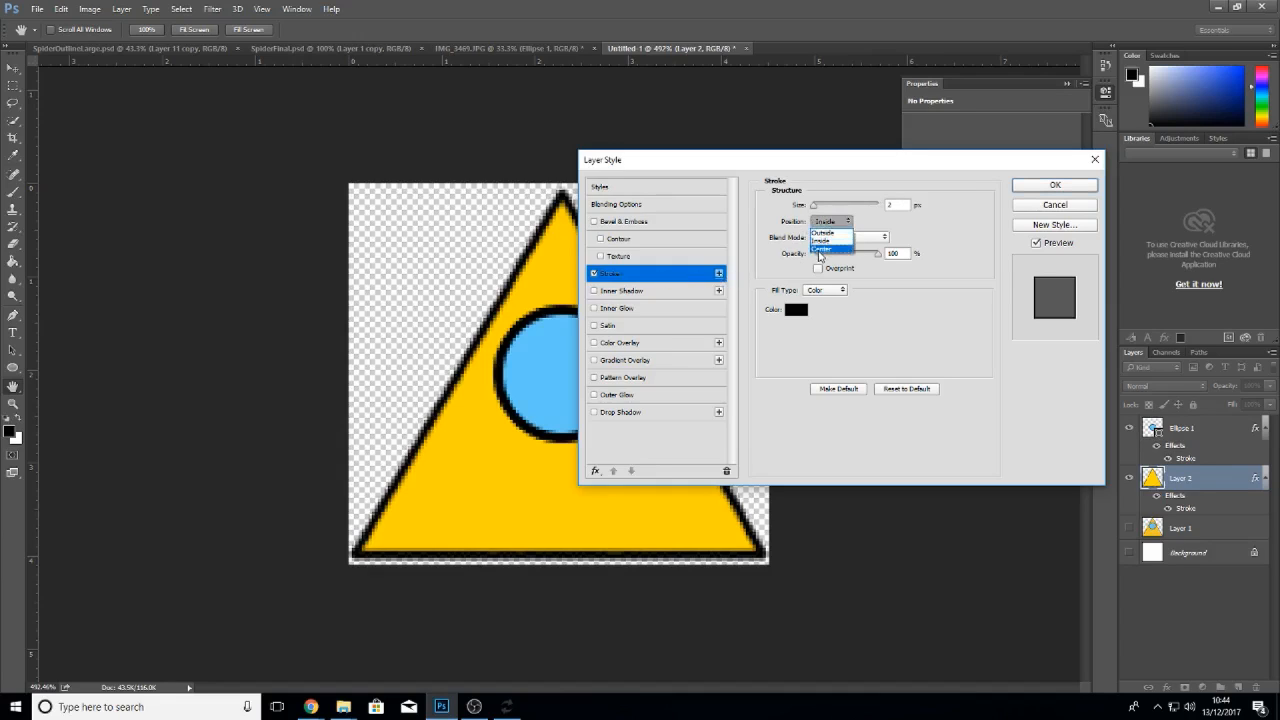
pyautogui.click(818, 250)
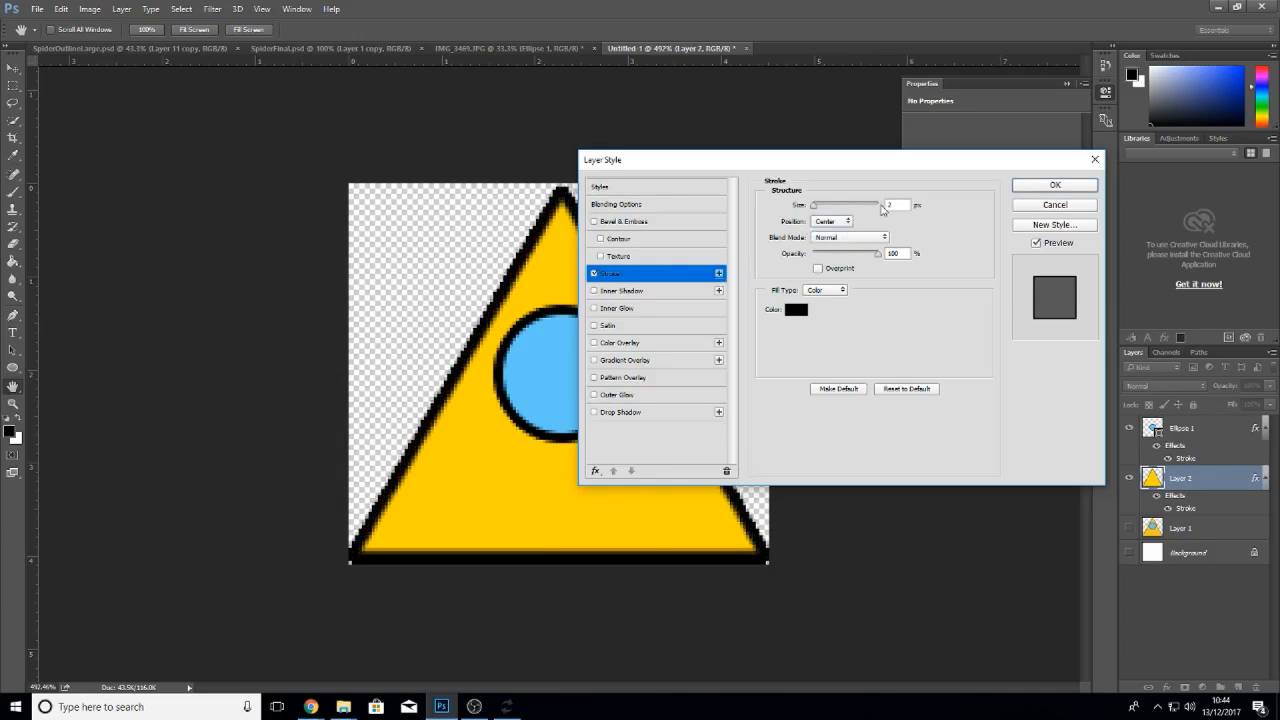
pyautogui.click(1054, 185)
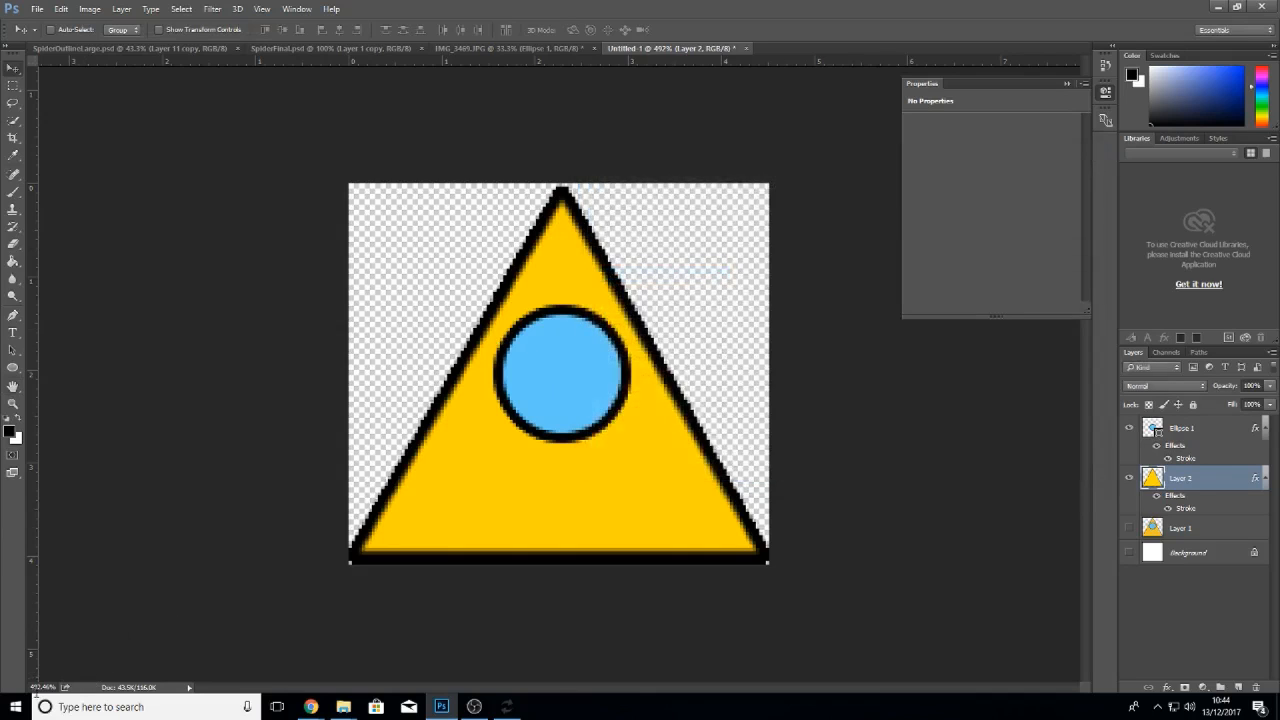
# - Set the document zoom to 100% to examine the outlined triangle and circle at actual size
pyautogui.click(40, 688)
pyautogui.click(58, 688)
pyautogui.write('100')
pyautogui.press('Return')
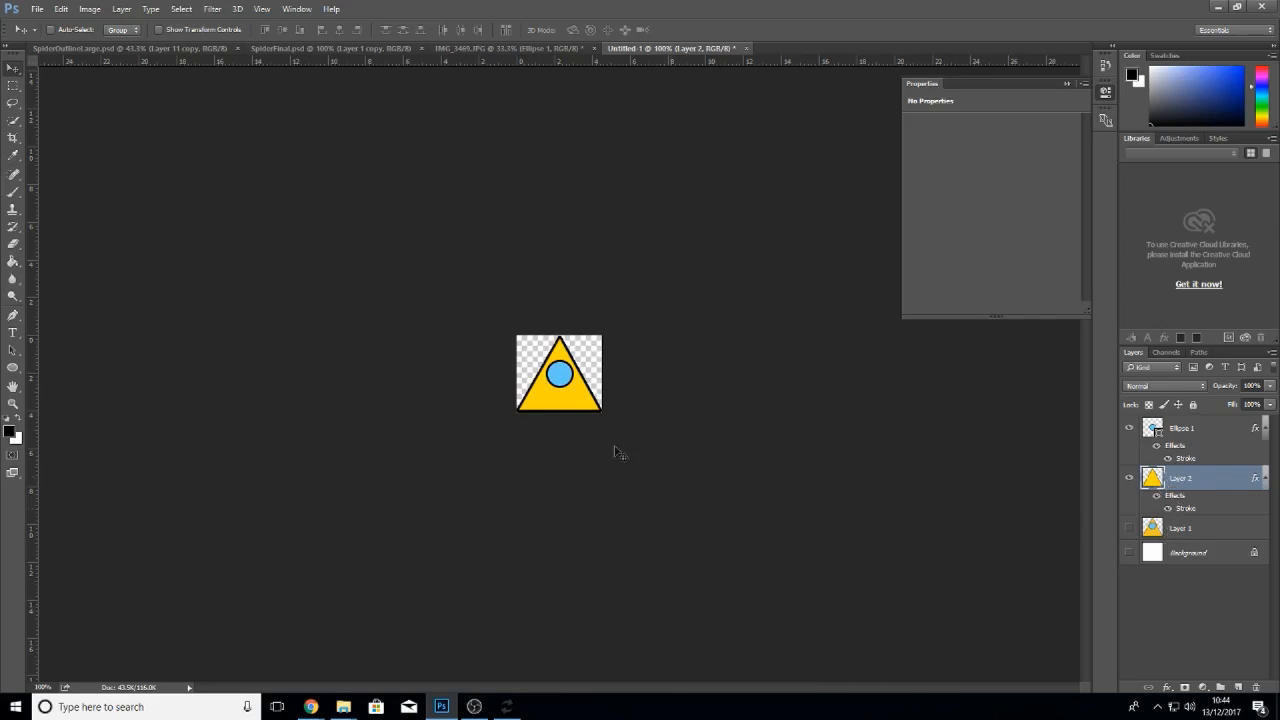
pyautogui.moveTo(628, 398)
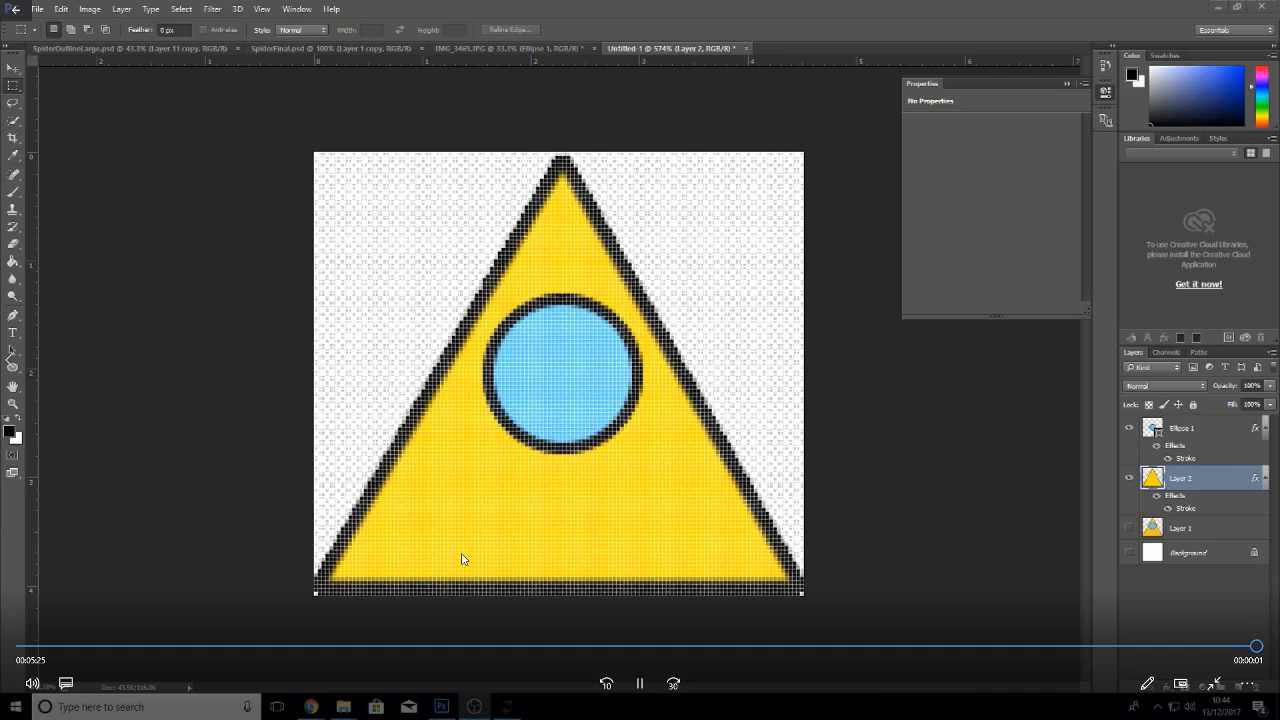
pyautogui.doubleClick(471, 555)
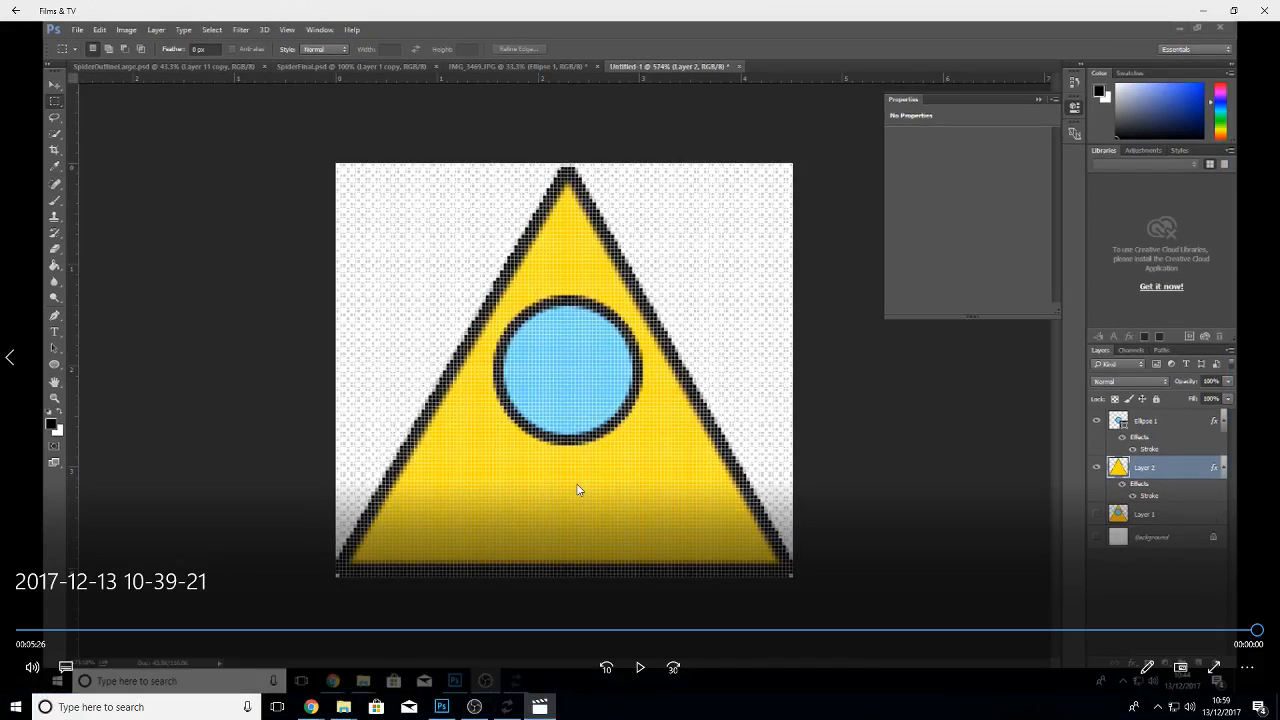